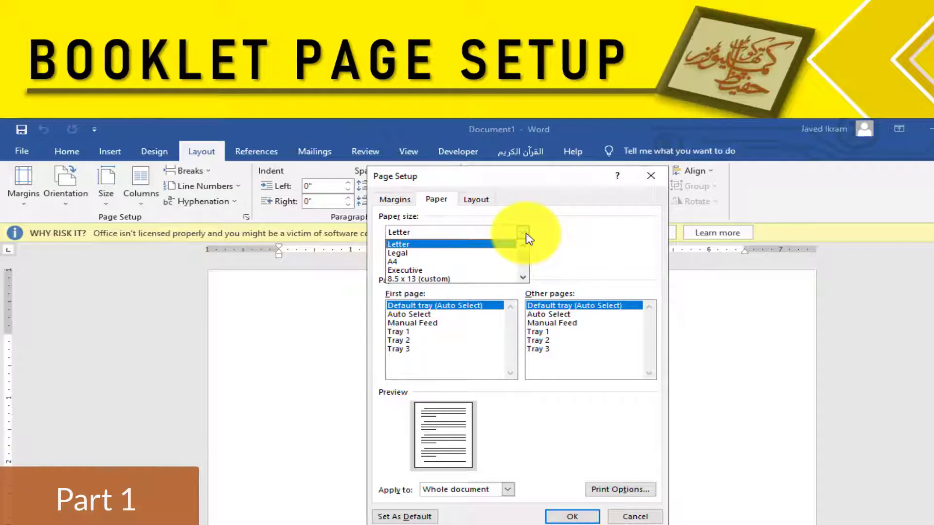
Set the paper size to A4 and the multiple pages option to Reverse book fold.
{"action": "left_click", "coordinate": [412, 261]}
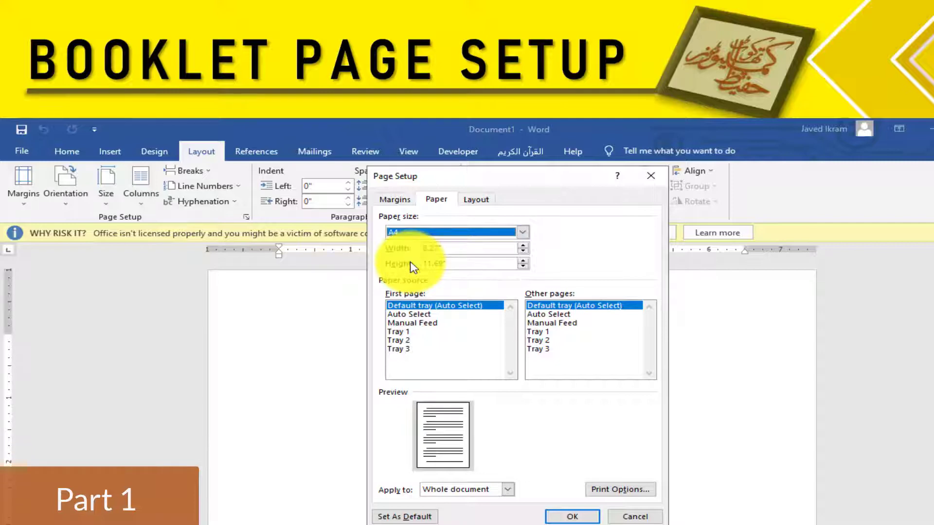
{"action": "left_click", "coordinate": [403, 201]}
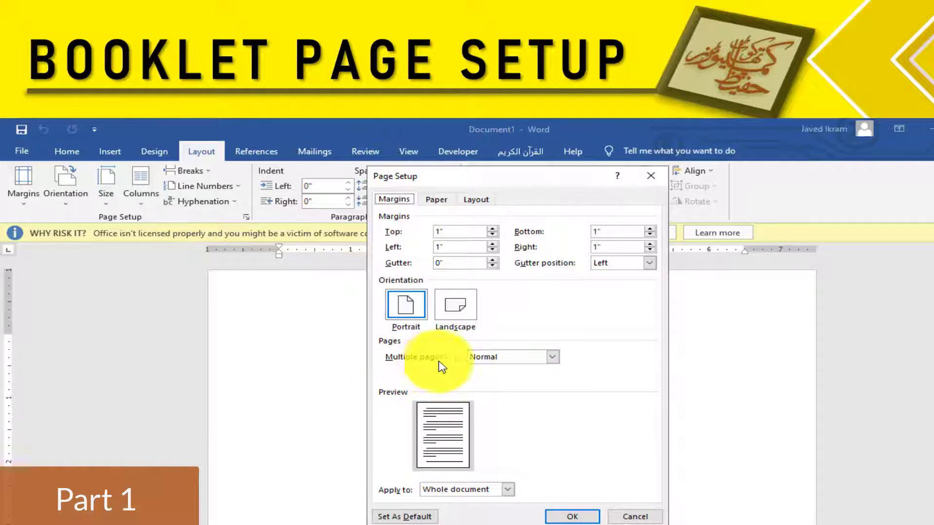
{"action": "left_click", "coordinate": [553, 358]}
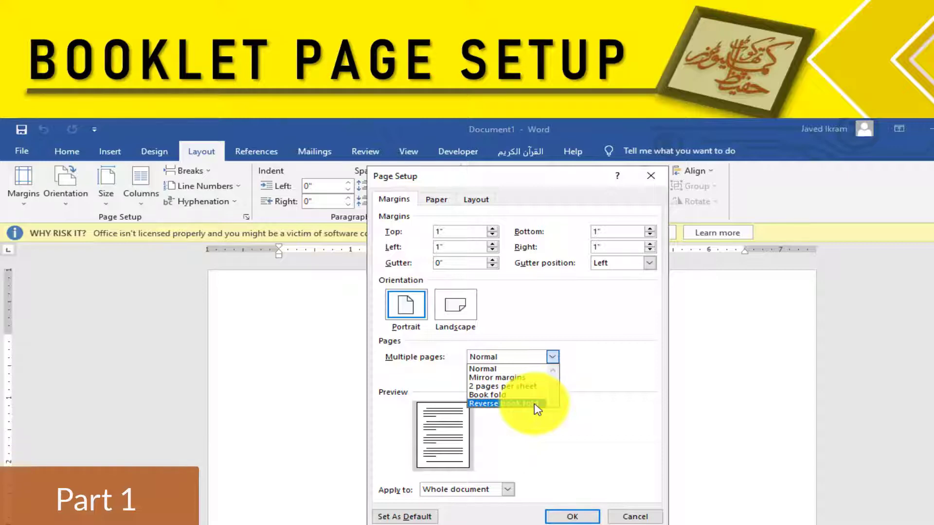
{"action": "left_click", "coordinate": [506, 404]}
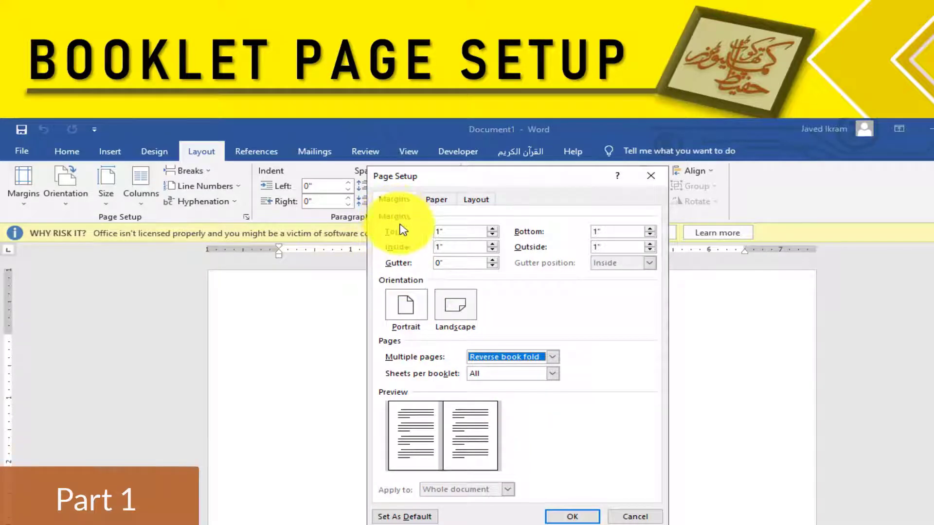
Set the top margin to 0.3, the bottom margin to 0.2 and the outside margin to 0.3 inches.
{"action": "left_click", "coordinate": [456, 233]}
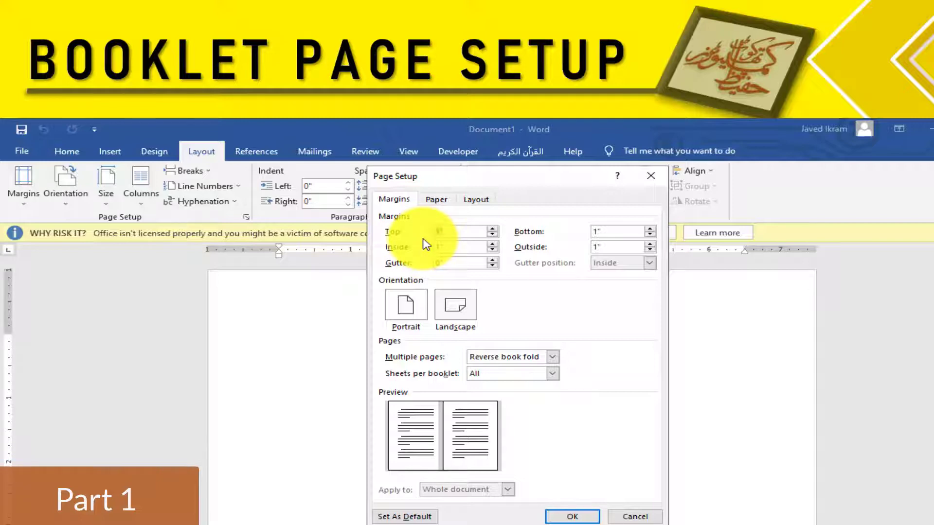
{"action": "type", "text": "0.3"}
{"action": "type", "text": "0.2"}
{"action": "key", "text": "Tab"}
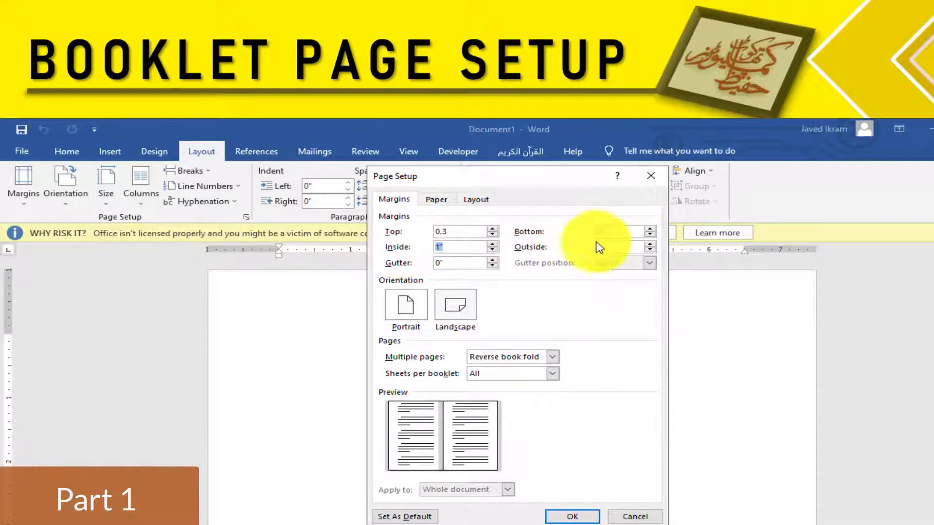
{"action": "key", "text": "Tab"}
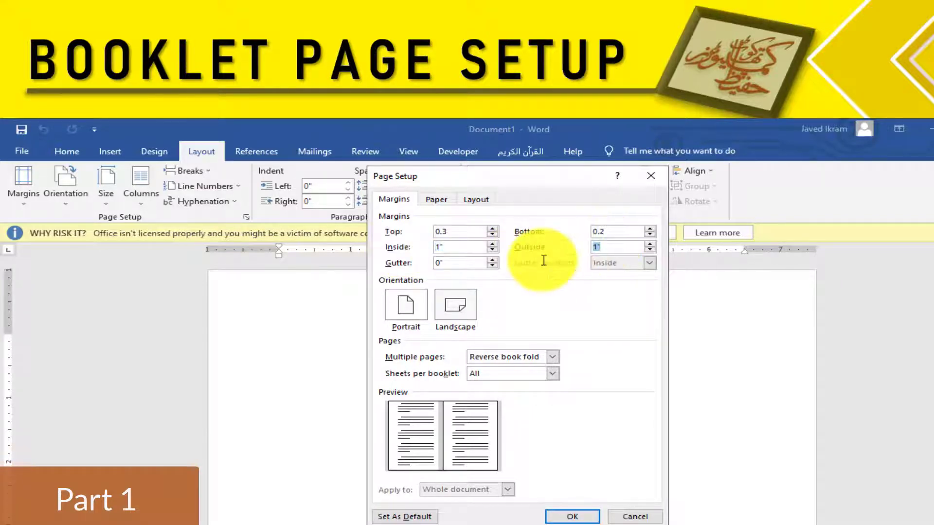
{"action": "type", "text": "0.3"}
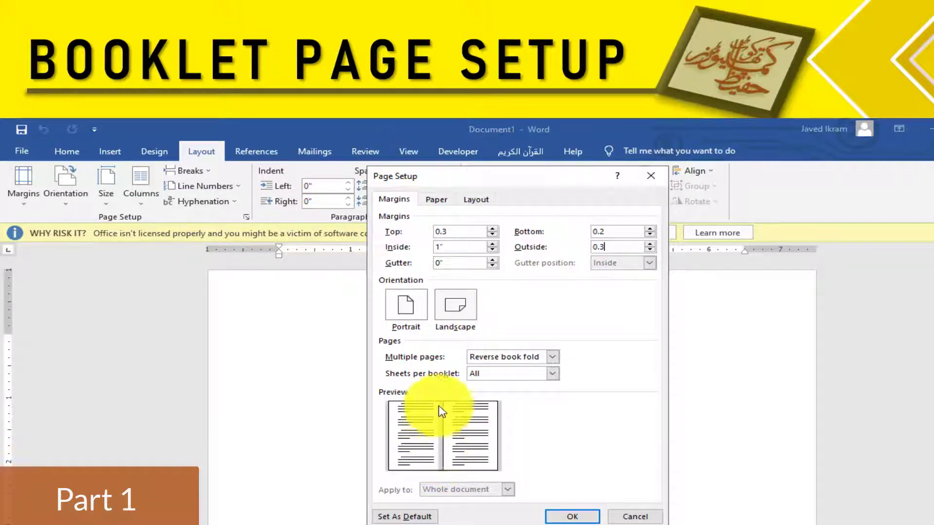
Set the gutter to 1 inch and apply the booklet page setup to the document.
{"action": "left_click", "coordinate": [441, 263]}
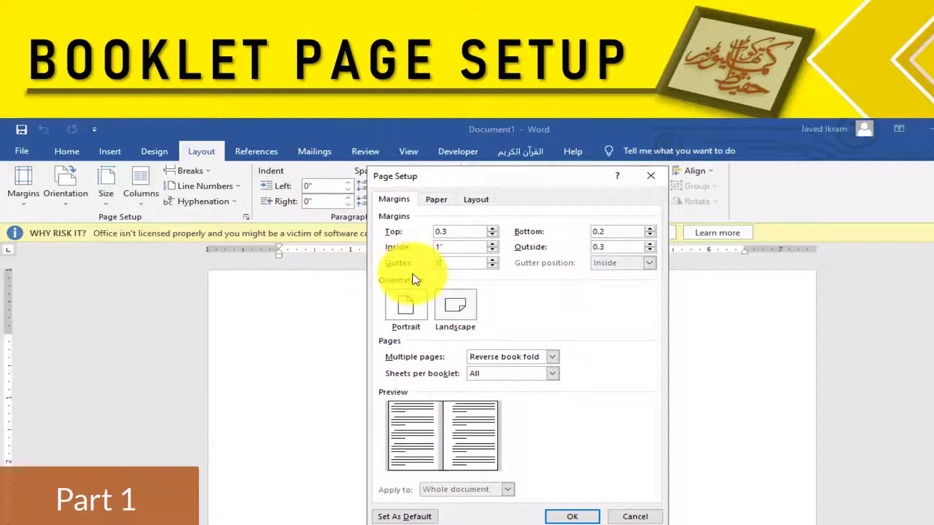
{"action": "type", "text": "1"}
{"action": "left_click", "coordinate": [459, 246]}
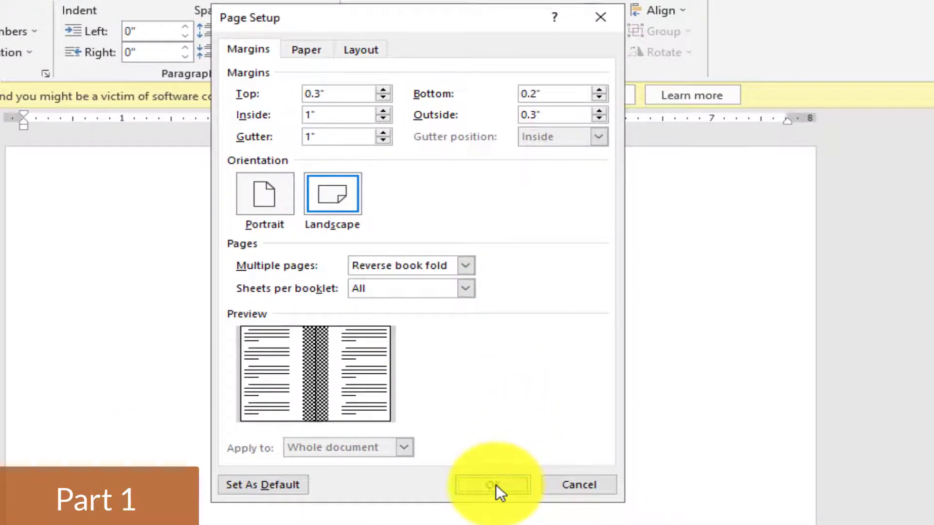
{"action": "left_click", "coordinate": [496, 484]}
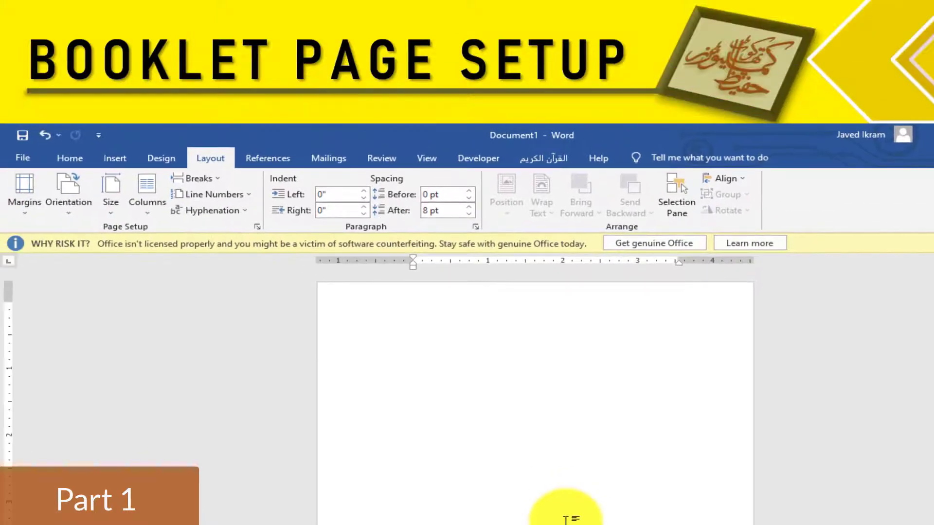
Set the text direction to right-to-left and paste the copied booklet text with its source formatting.
{"action": "left_click", "coordinate": [73, 158]}
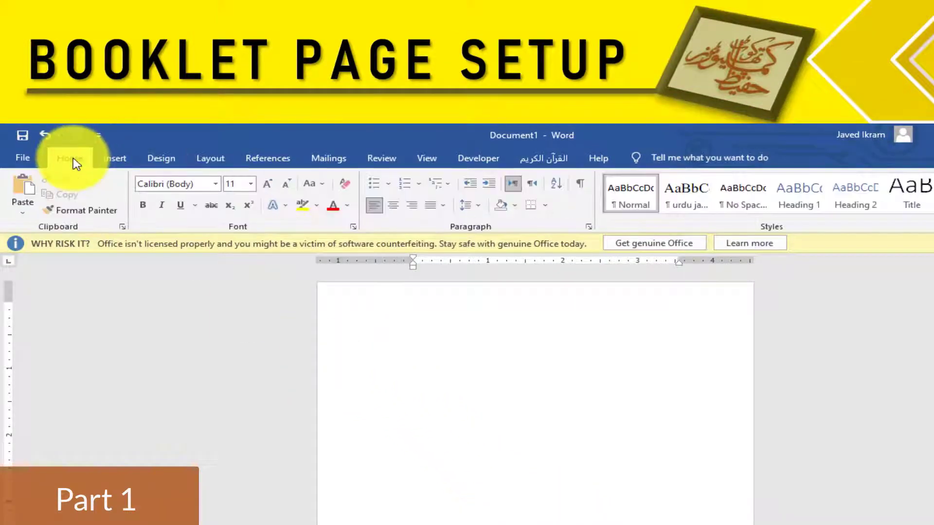
{"action": "left_click", "coordinate": [533, 185]}
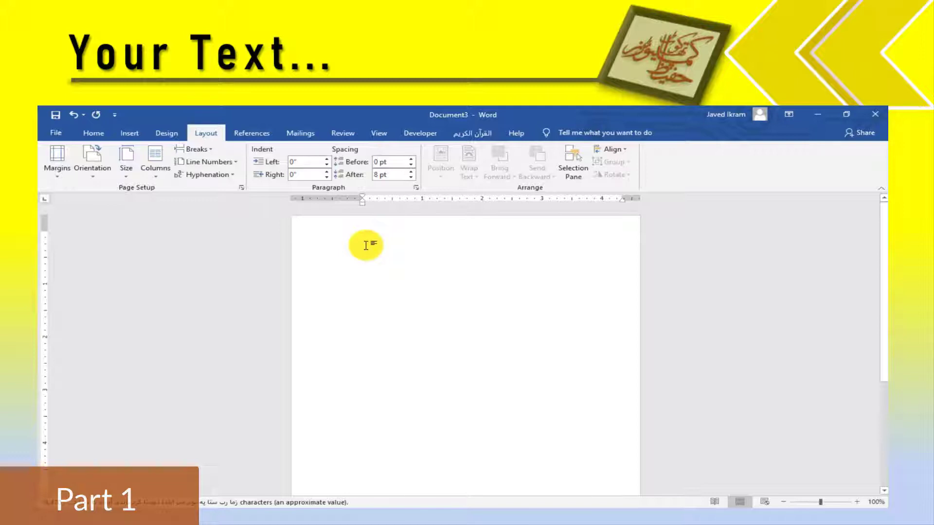
{"action": "key", "text": "super+space"}
{"action": "right_click", "coordinate": [365, 245]}
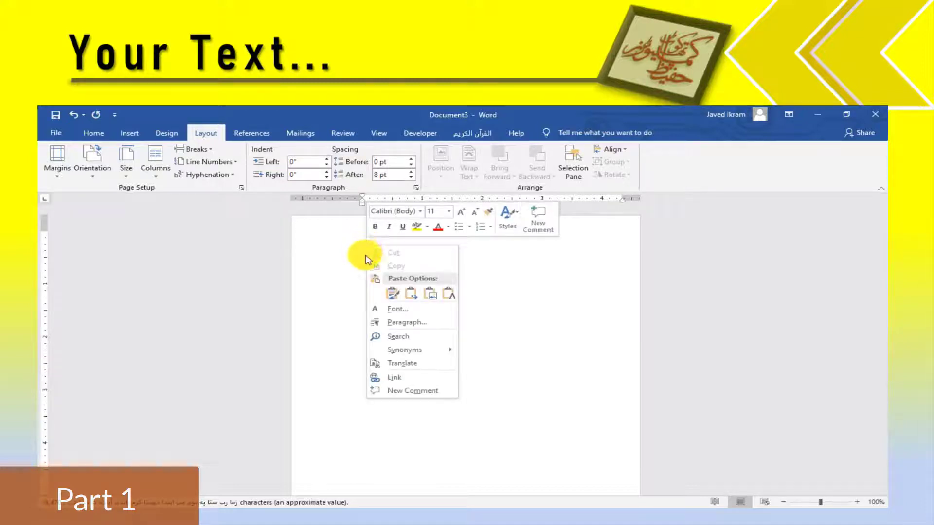
{"action": "left_click", "coordinate": [394, 293]}
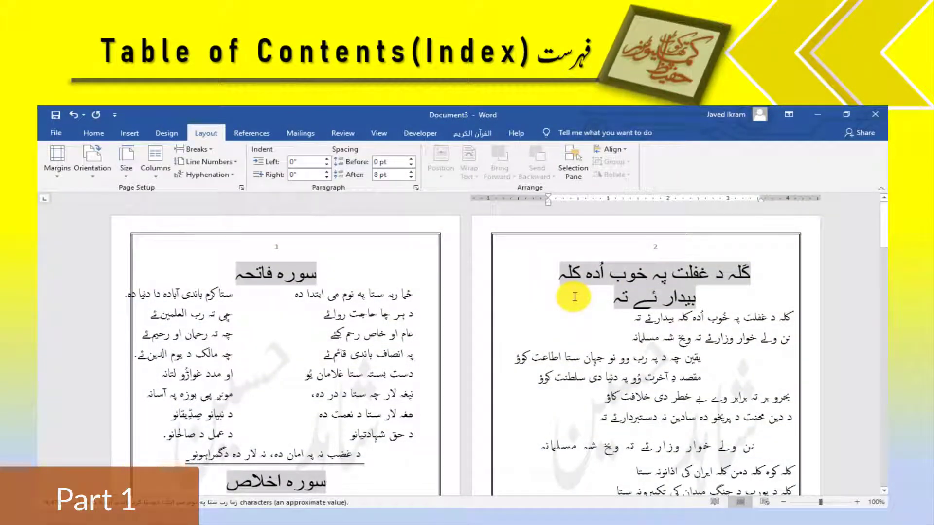
Insert a blank page before the first title, سوره فاتحه.
{"action": "left_click", "coordinate": [329, 272]}
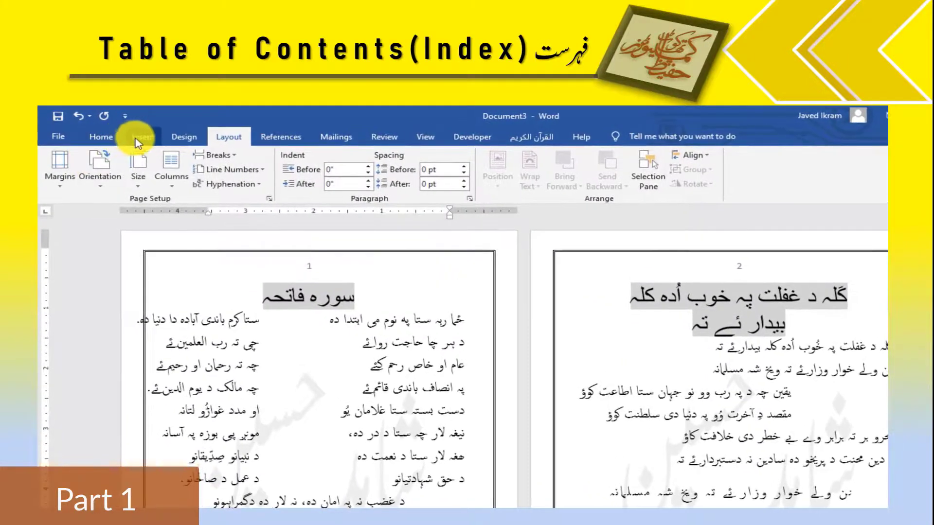
{"action": "left_click", "coordinate": [139, 137]}
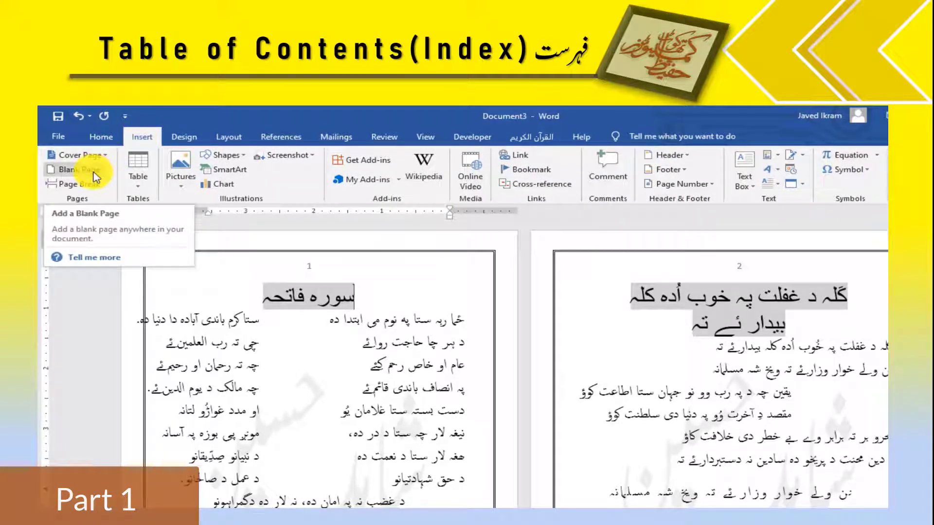
{"action": "left_click", "coordinate": [78, 170]}
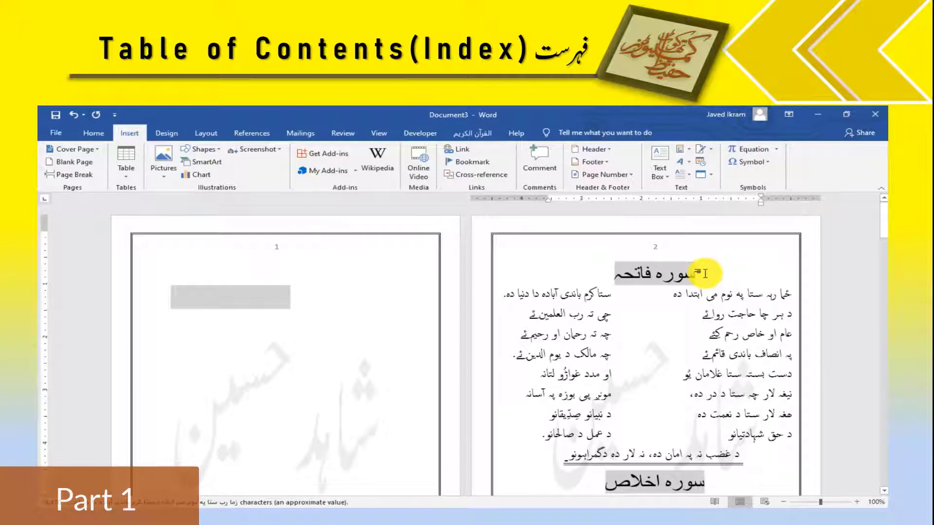
Apply the Heading 1 style to all the section titles throughout the document in one multiple selection.
{"action": "left_click_drag", "start_coordinate": [704, 273], "coordinate": [619, 273]}
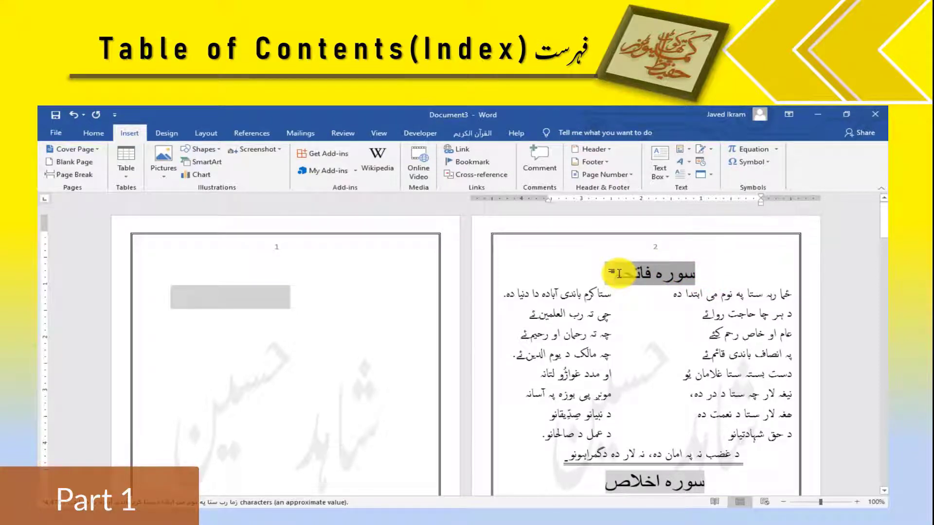
{"action": "scroll", "coordinate": [713, 351], "scroll_direction": "down", "scroll_amount": 3}
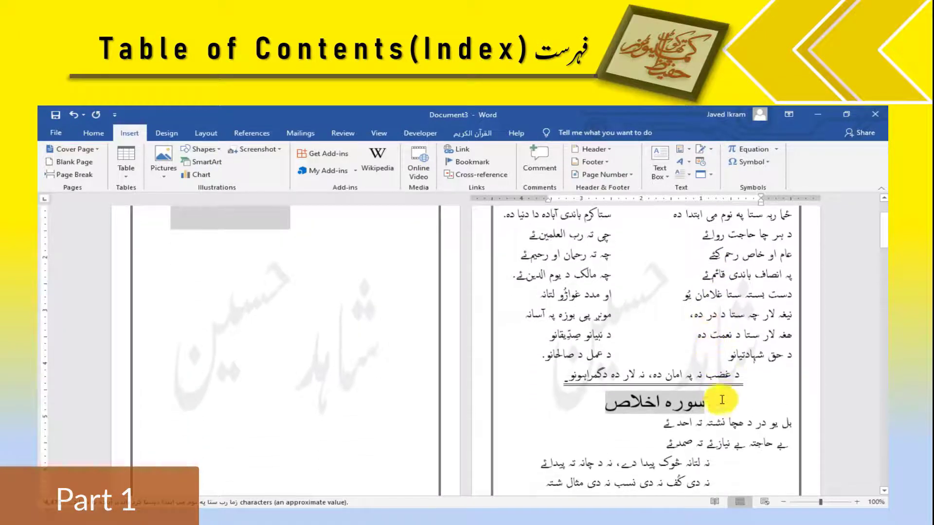
{"action": "left_click_drag", "start_coordinate": [718, 399], "coordinate": [607, 415]}
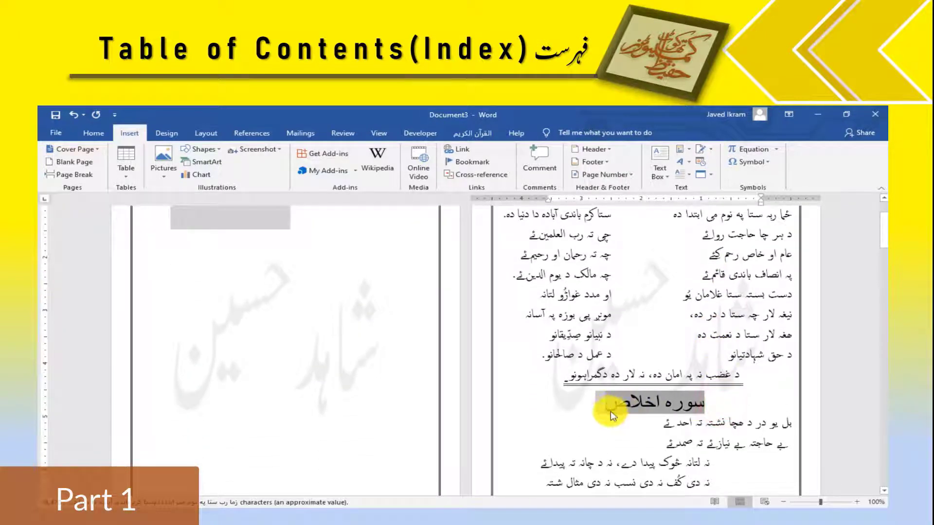
{"action": "left_click", "coordinate": [785, 502]}
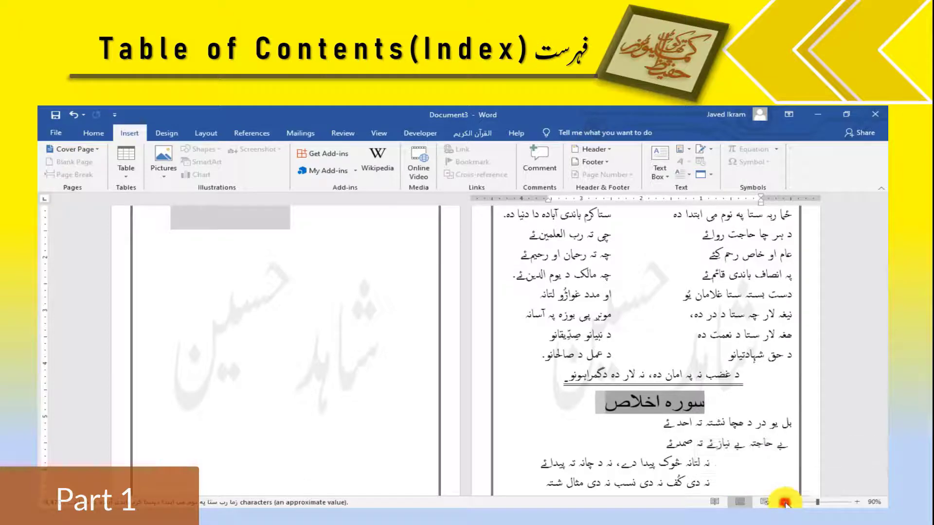
{"action": "left_click", "coordinate": [785, 502]}
{"action": "left_click", "coordinate": [785, 501]}
{"action": "left_click", "coordinate": [785, 502]}
{"action": "left_click", "coordinate": [785, 502]}
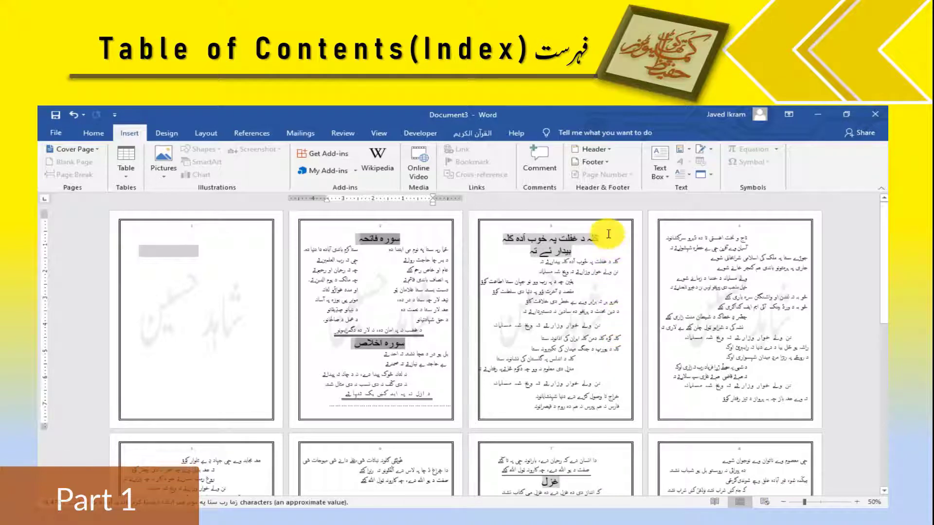
{"action": "left_click_drag", "start_coordinate": [607, 234], "coordinate": [506, 246]}
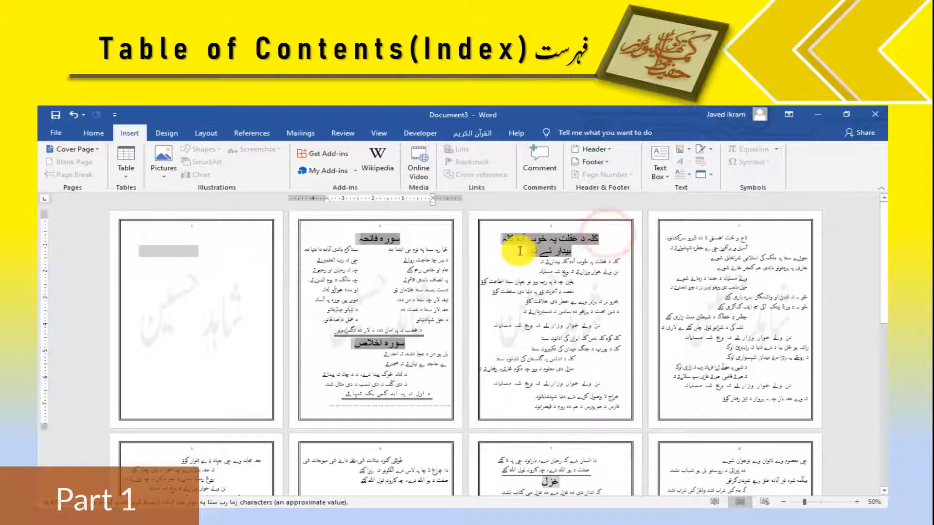
{"action": "left_click_drag", "start_coordinate": [566, 482], "coordinate": [538, 483]}
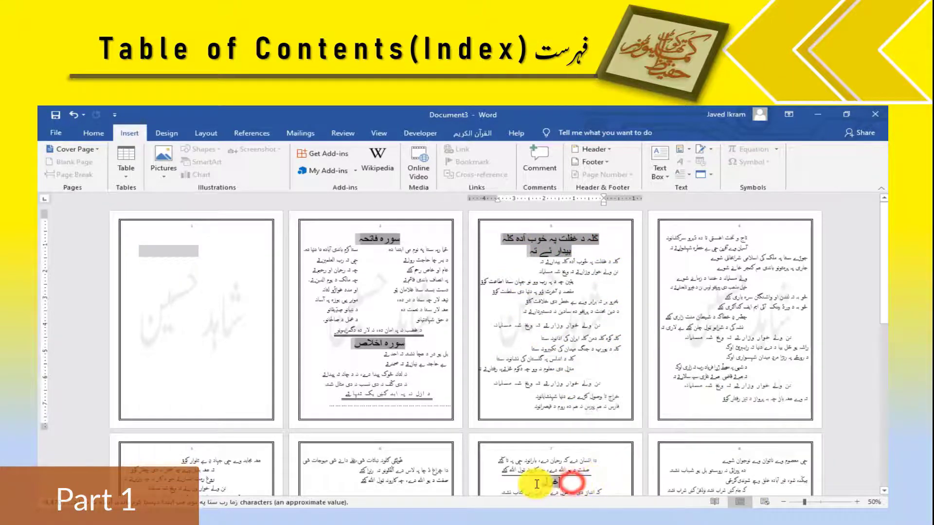
{"action": "left_click_drag", "start_coordinate": [884, 306], "coordinate": [881, 388]}
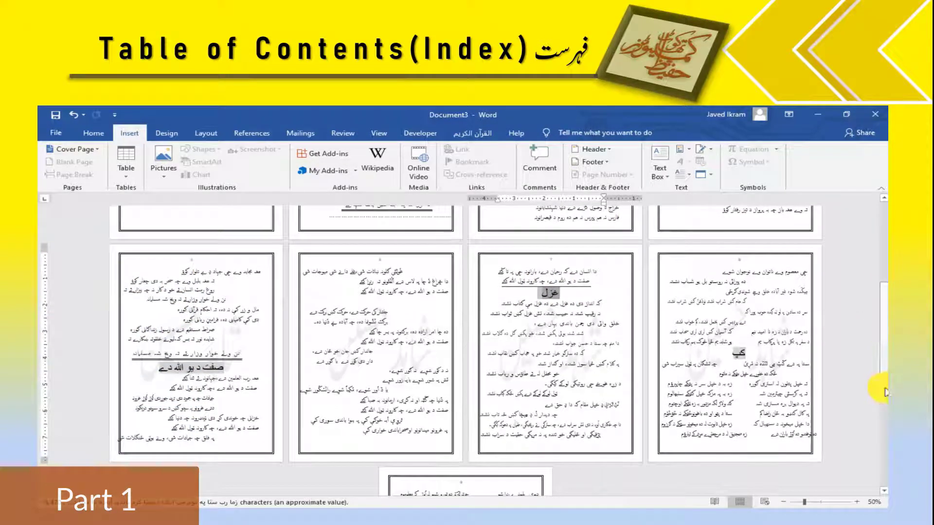
{"action": "double_click", "coordinate": [738, 353]}
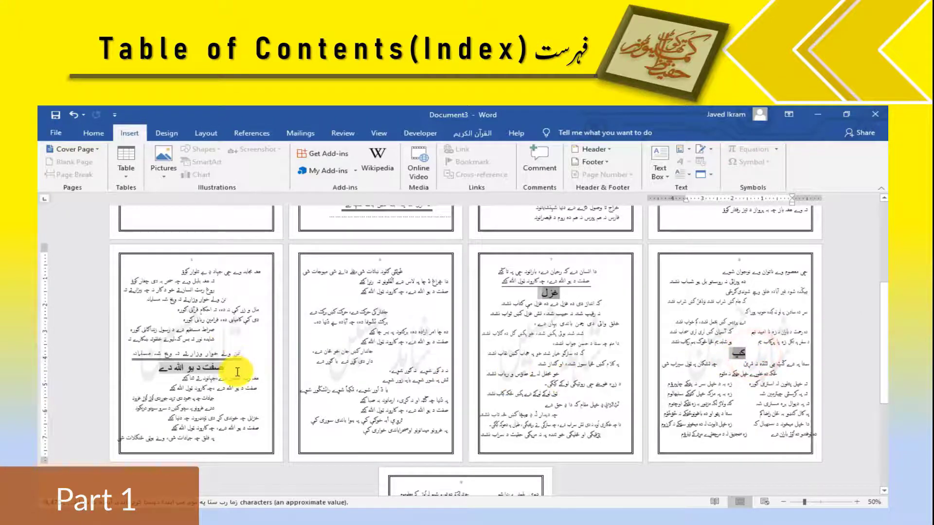
{"action": "left_click_drag", "start_coordinate": [233, 368], "coordinate": [162, 369]}
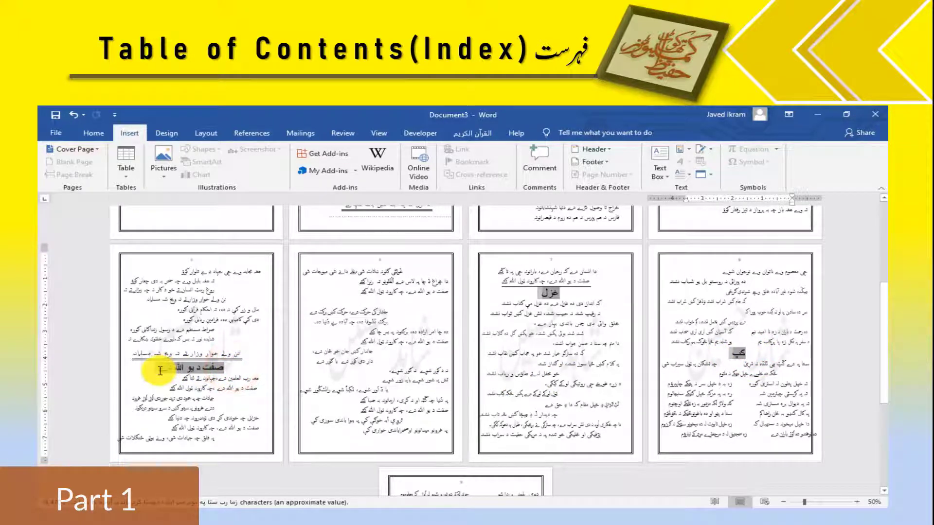
{"action": "double_click", "coordinate": [738, 354]}
{"action": "left_click_drag", "start_coordinate": [886, 362], "coordinate": [875, 255]}
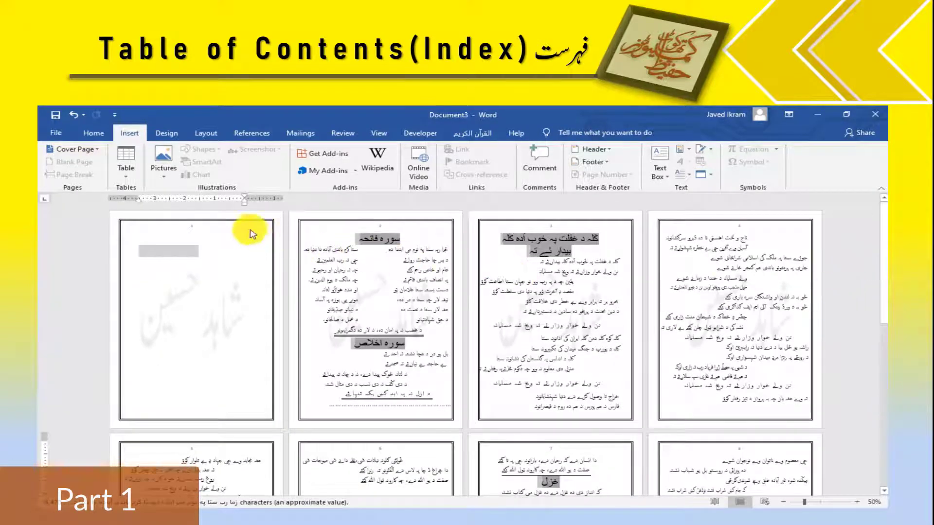
{"action": "left_click", "coordinate": [98, 136]}
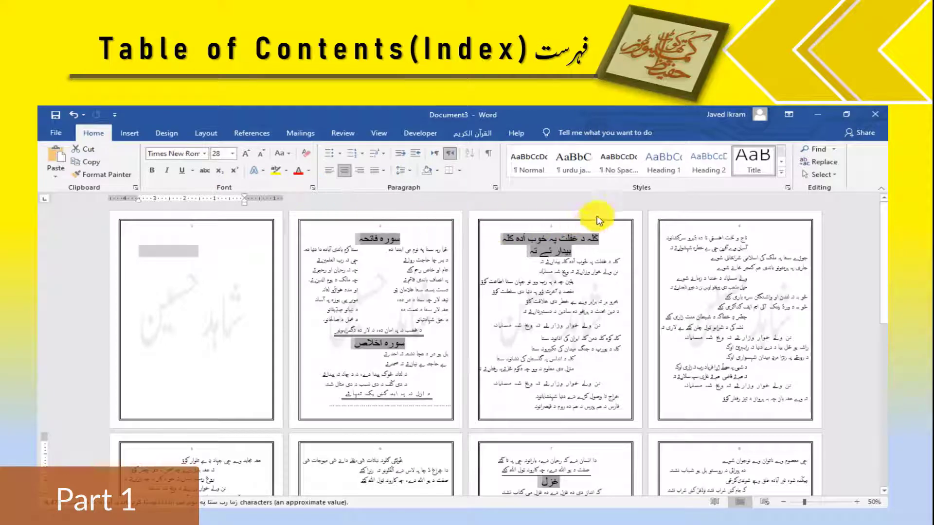
{"action": "left_click", "coordinate": [665, 170]}
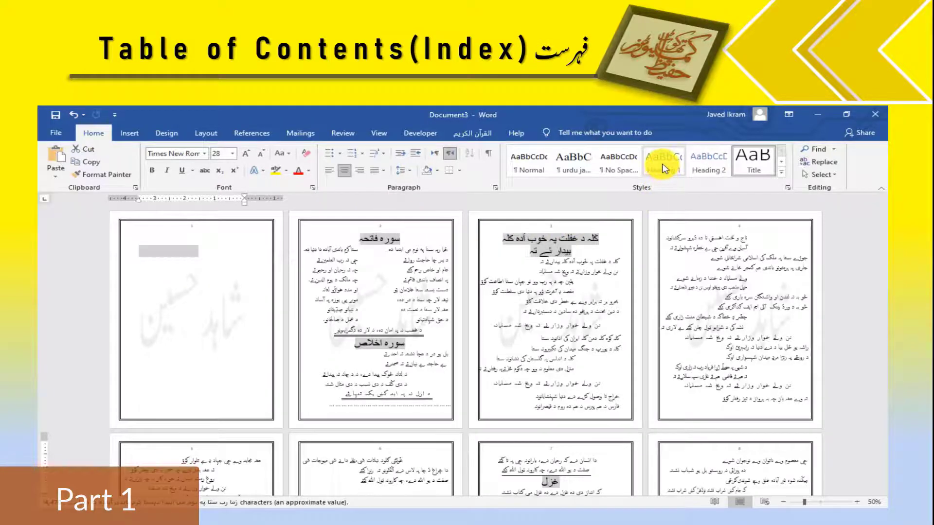
{"action": "left_click", "coordinate": [665, 169]}
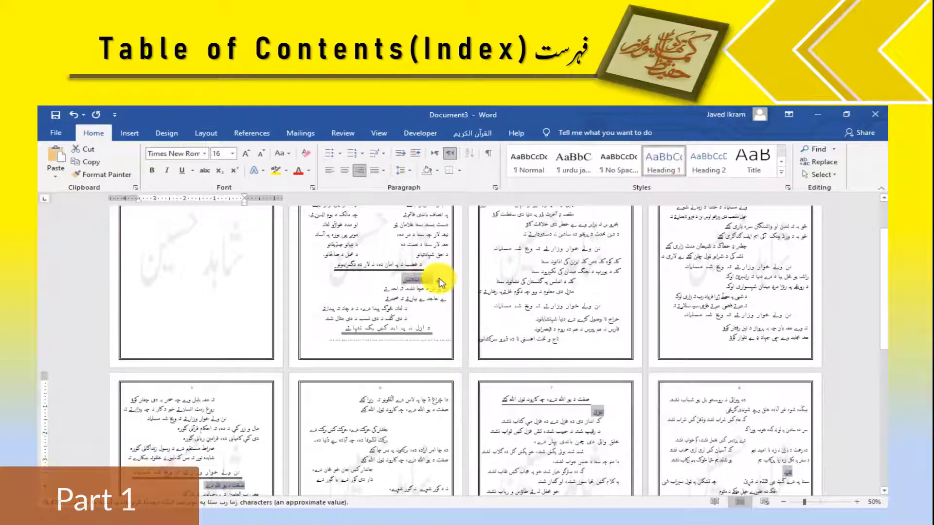
Change the font of the selected section titles to Jameel Noori Nastaleeq.
{"action": "scroll", "coordinate": [603, 279], "scroll_direction": "up", "scroll_amount": 1}
{"action": "scroll", "coordinate": [603, 278], "scroll_direction": "up", "scroll_amount": 2}
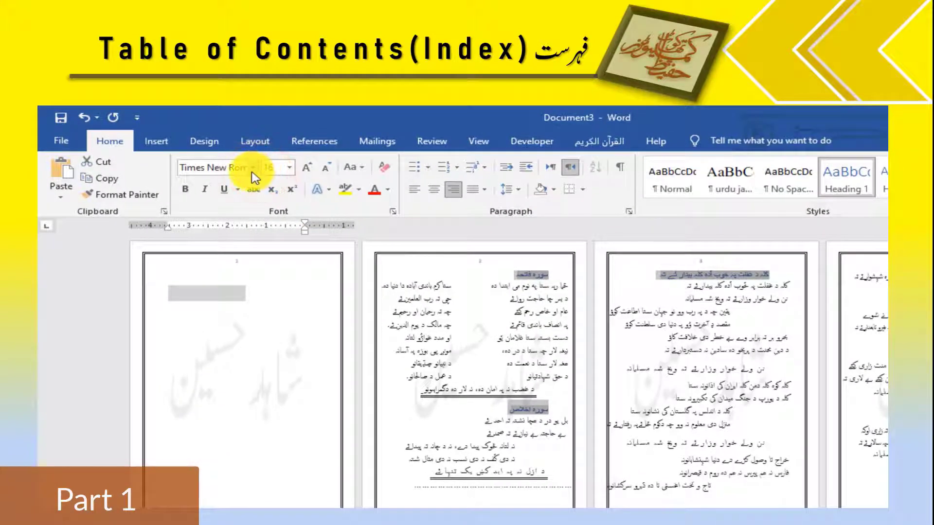
{"action": "left_click", "coordinate": [253, 173]}
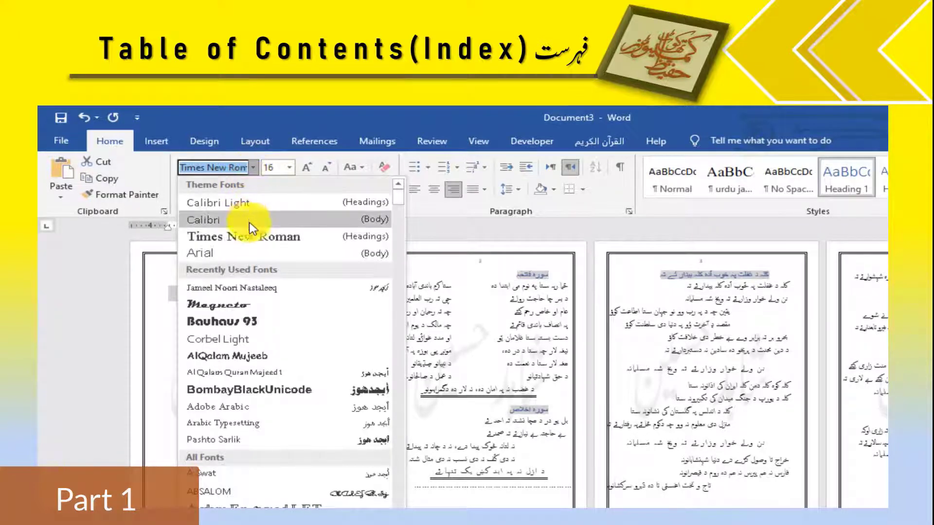
{"action": "left_click", "coordinate": [271, 289]}
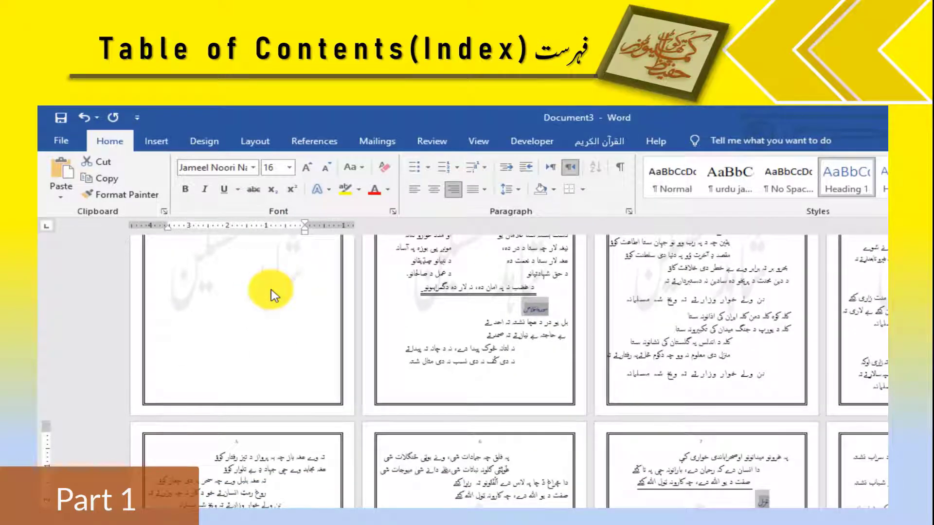
Set the selected section titles to font size 20 and center them.
{"action": "left_click", "coordinate": [306, 169]}
{"action": "left_click", "coordinate": [306, 170]}
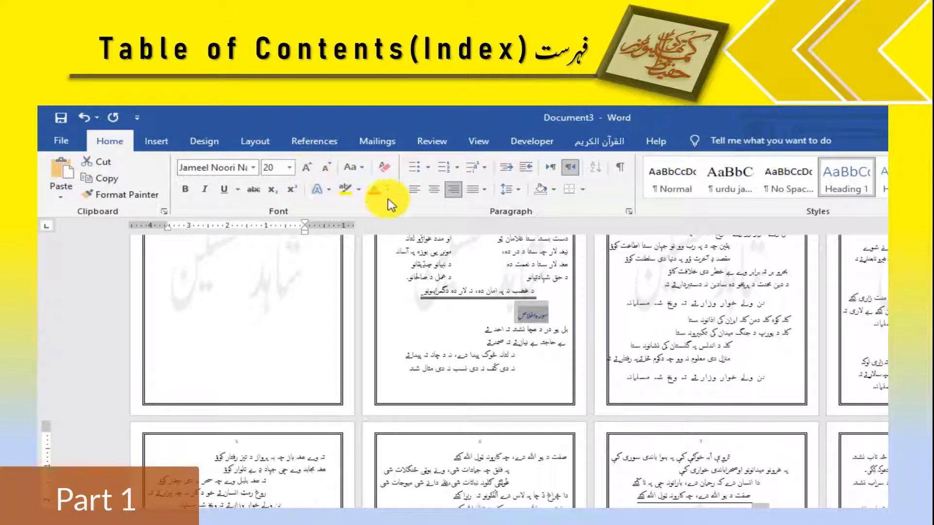
{"action": "left_click", "coordinate": [436, 191]}
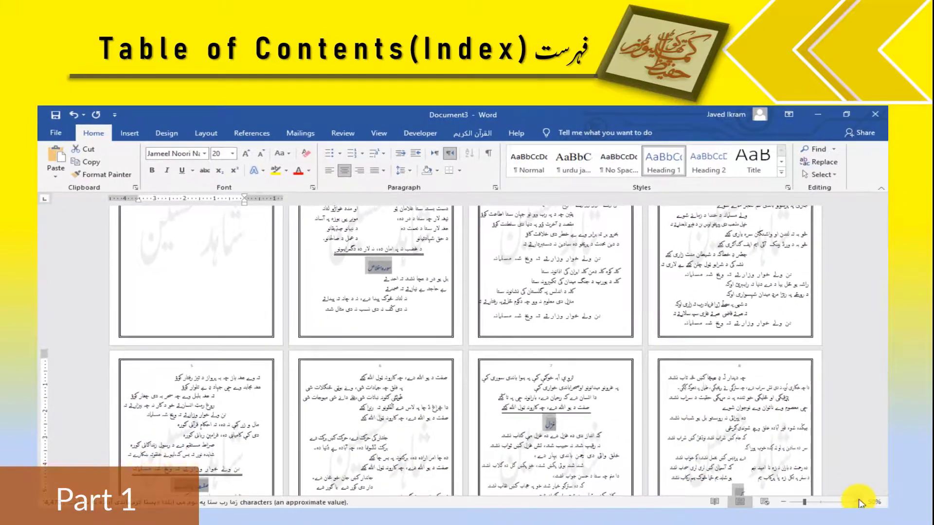
Examine the restyled section titles at 100% zoom, starting from the beginning of the document.
{"action": "left_click", "coordinate": [858, 503]}
{"action": "left_click", "coordinate": [858, 503]}
{"action": "left_click", "coordinate": [859, 502]}
{"action": "left_click", "coordinate": [858, 502]}
{"action": "left_click", "coordinate": [858, 502]}
{"action": "left_click_drag", "start_coordinate": [884, 349], "coordinate": [884, 221]}
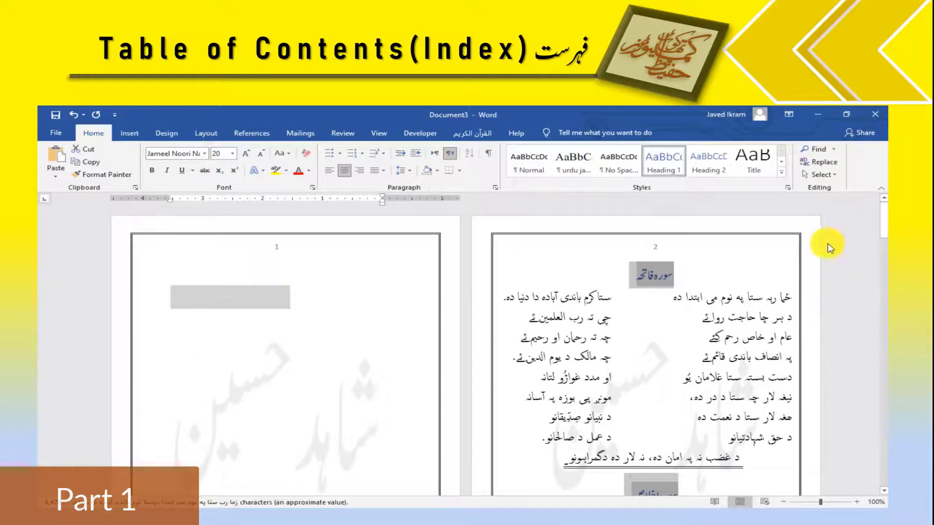
{"action": "left_click", "coordinate": [607, 261]}
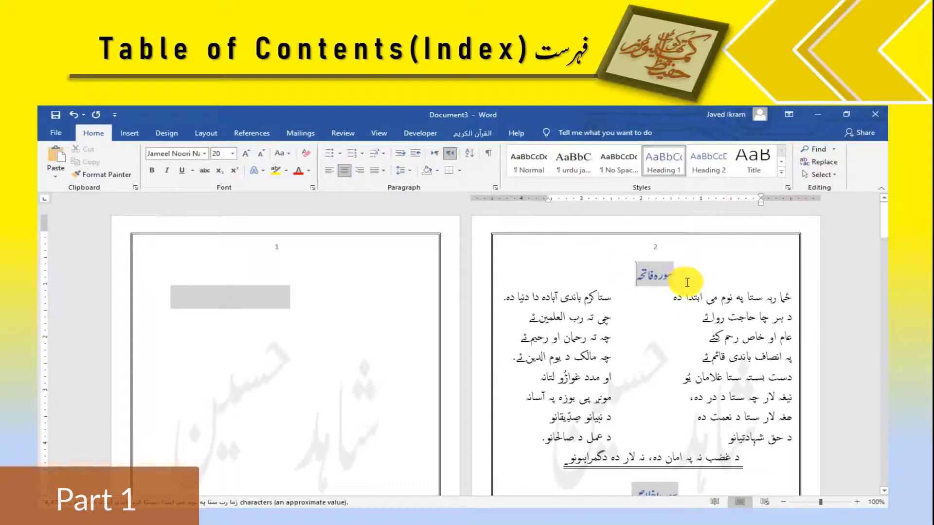
{"action": "scroll", "coordinate": [687, 282], "scroll_direction": "down", "scroll_amount": 3}
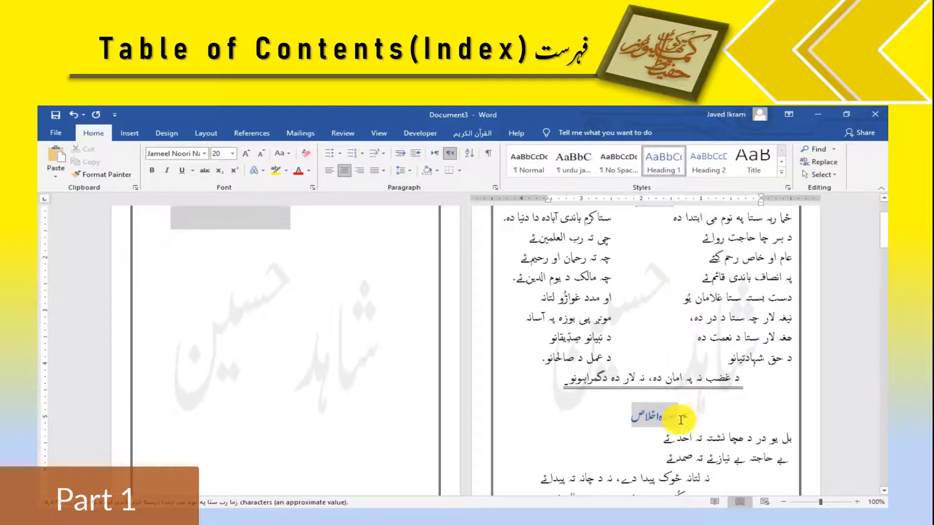
{"action": "scroll", "coordinate": [664, 335], "scroll_direction": "up", "scroll_amount": 3}
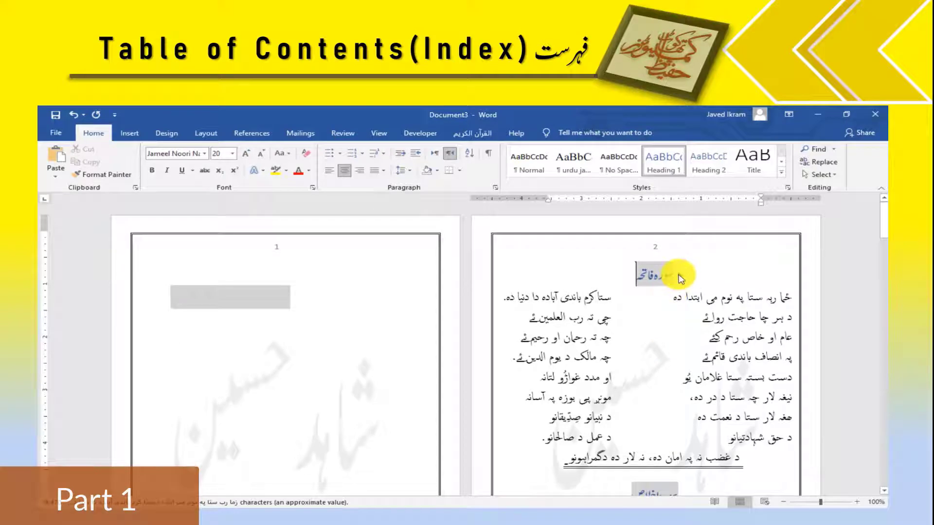
Collapse the text under each of the six section headings, from سوره فاتحہ to کپ.
{"action": "left_click", "coordinate": [679, 275]}
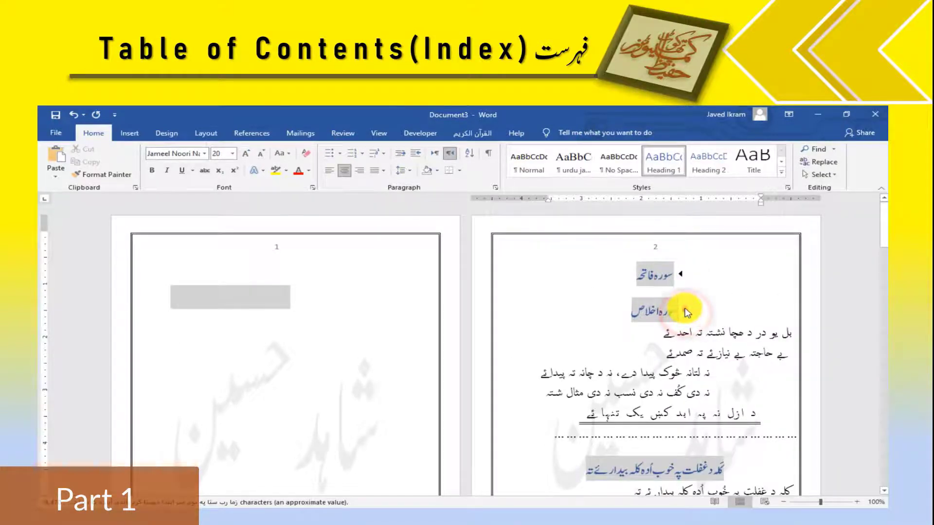
{"action": "left_click", "coordinate": [683, 312]}
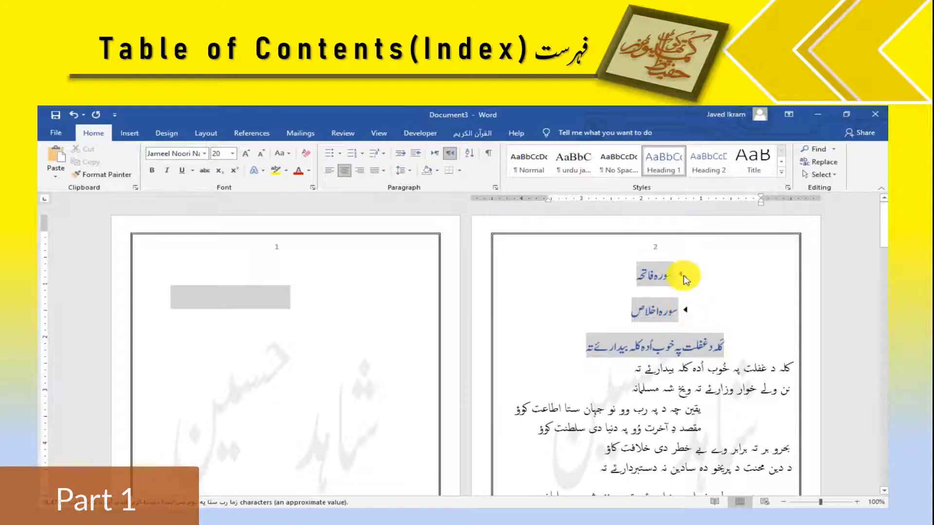
{"action": "scroll", "coordinate": [710, 367], "scroll_direction": "down", "scroll_amount": 3}
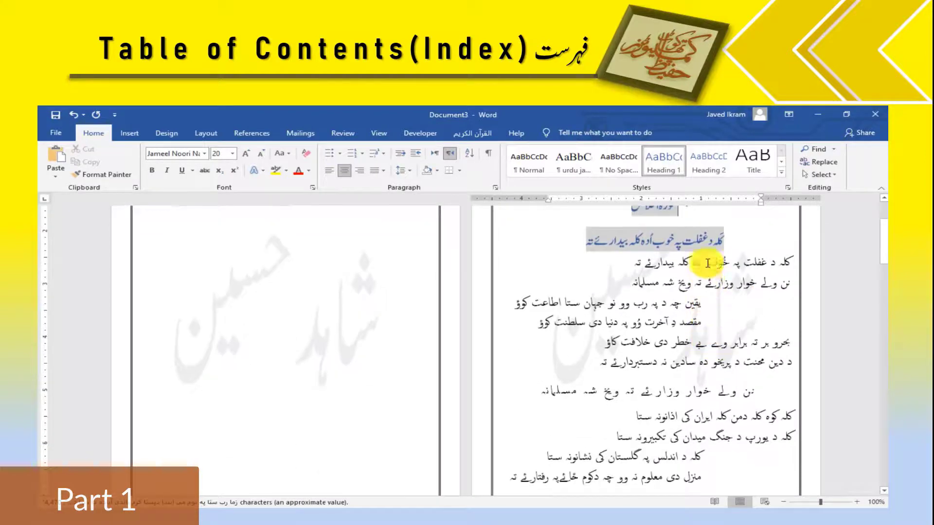
{"action": "left_click", "coordinate": [728, 242]}
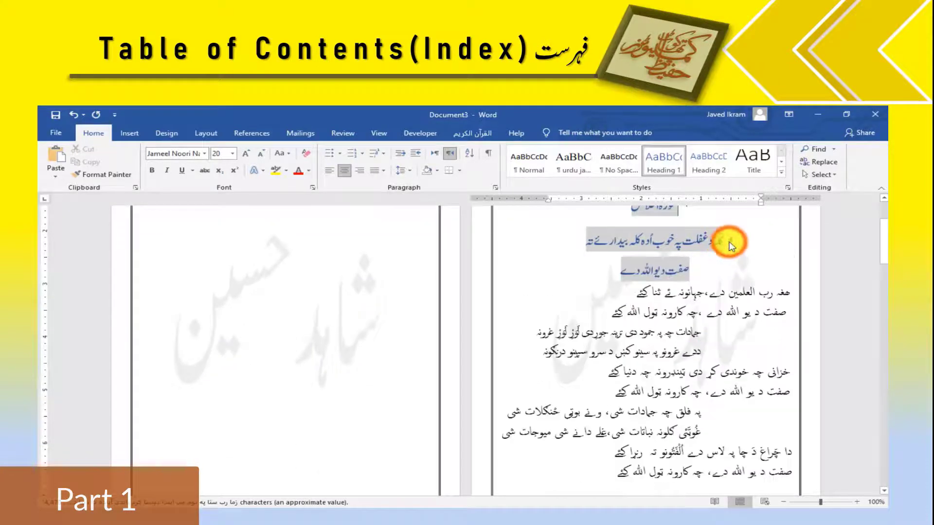
{"action": "left_click", "coordinate": [697, 272]}
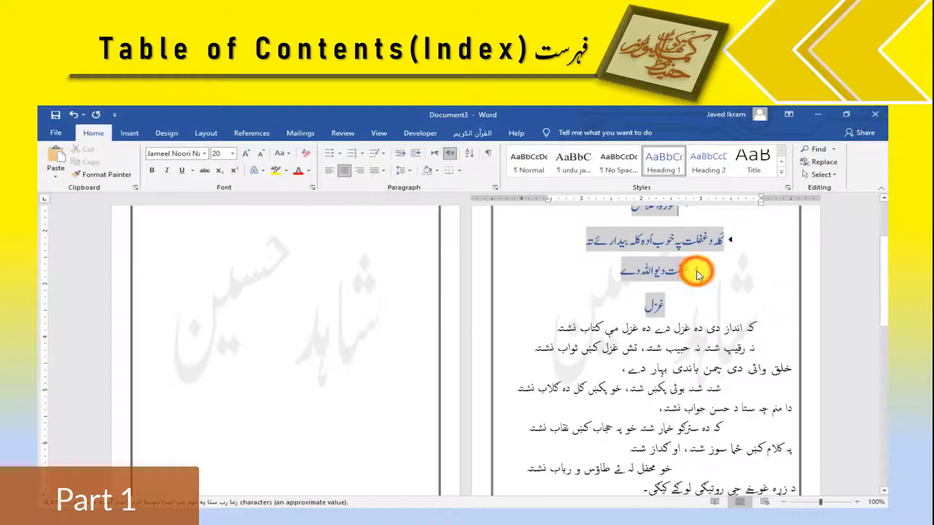
{"action": "left_click", "coordinate": [672, 308]}
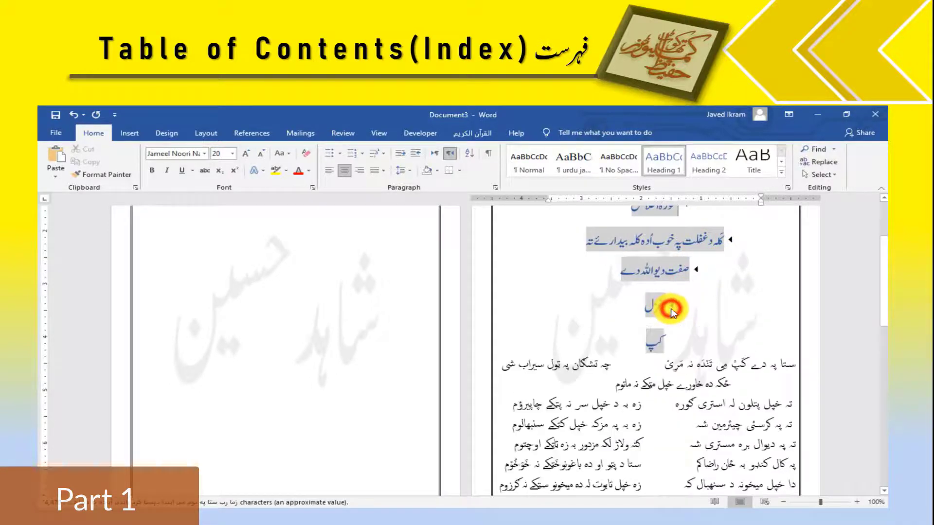
{"action": "left_click", "coordinate": [670, 344]}
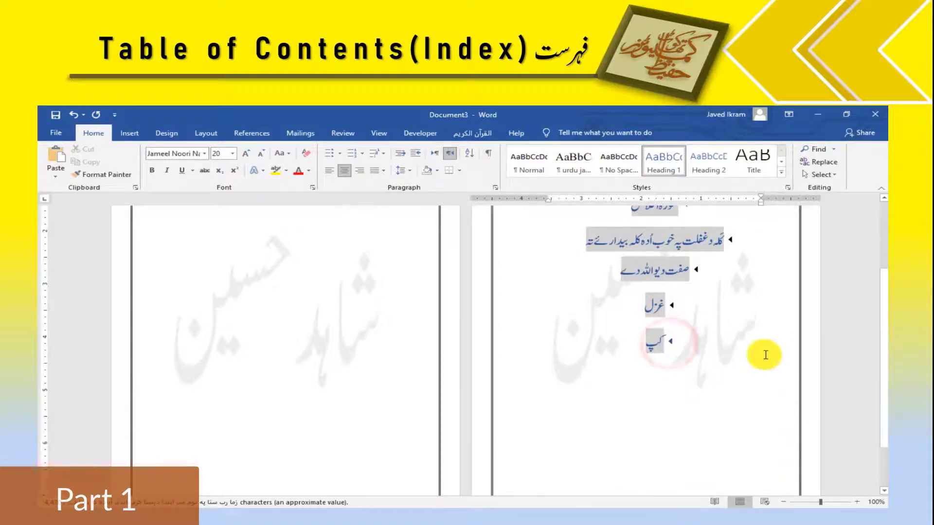
Expand all the collapsed section headings again, working from the last one up to سوره فاتحہ.
{"action": "mouse_move", "coordinate": [879, 317]}
{"action": "left_mouse_down"}
{"action": "mouse_move", "coordinate": [877, 280]}
{"action": "mouse_move", "coordinate": [882, 310]}
{"action": "mouse_move", "coordinate": [882, 301]}
{"action": "left_mouse_up"}
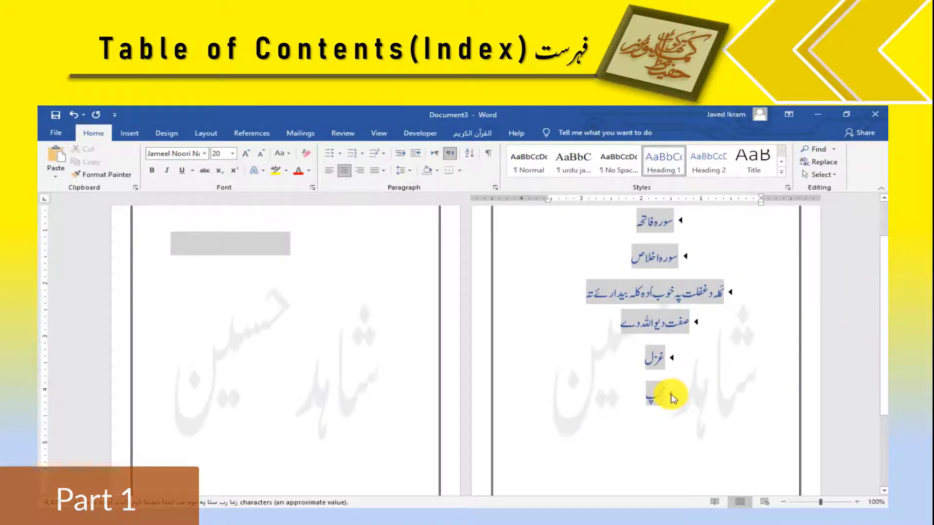
{"action": "left_click", "coordinate": [671, 358]}
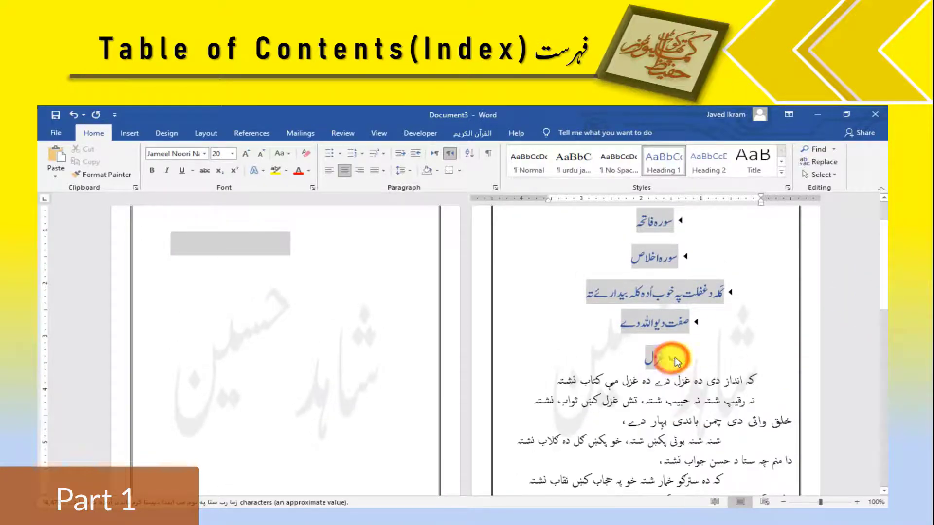
{"action": "left_click", "coordinate": [696, 322]}
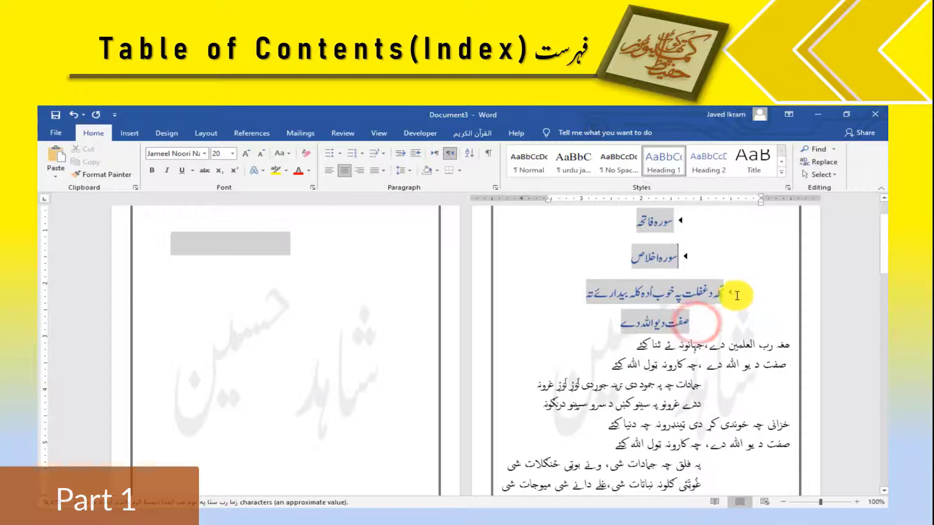
{"action": "left_click", "coordinate": [730, 292]}
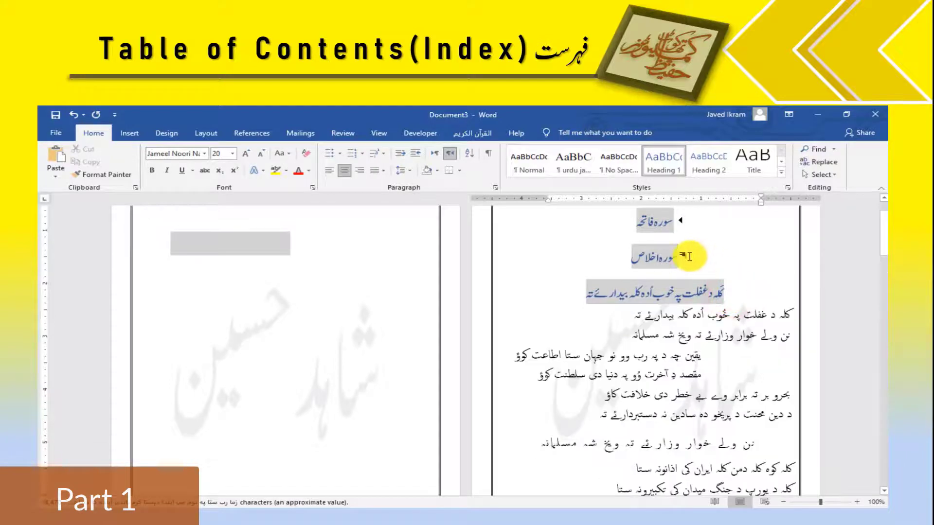
{"action": "left_click", "coordinate": [685, 258]}
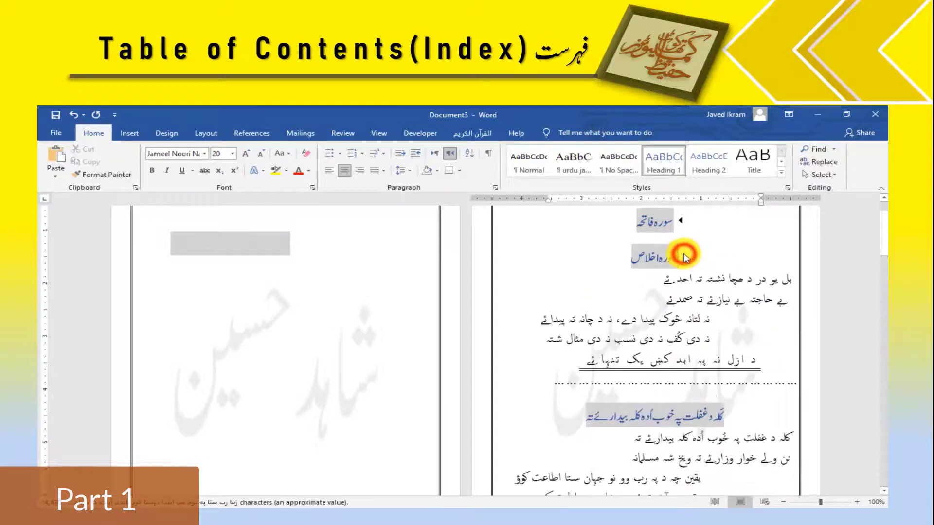
{"action": "left_click", "coordinate": [682, 222]}
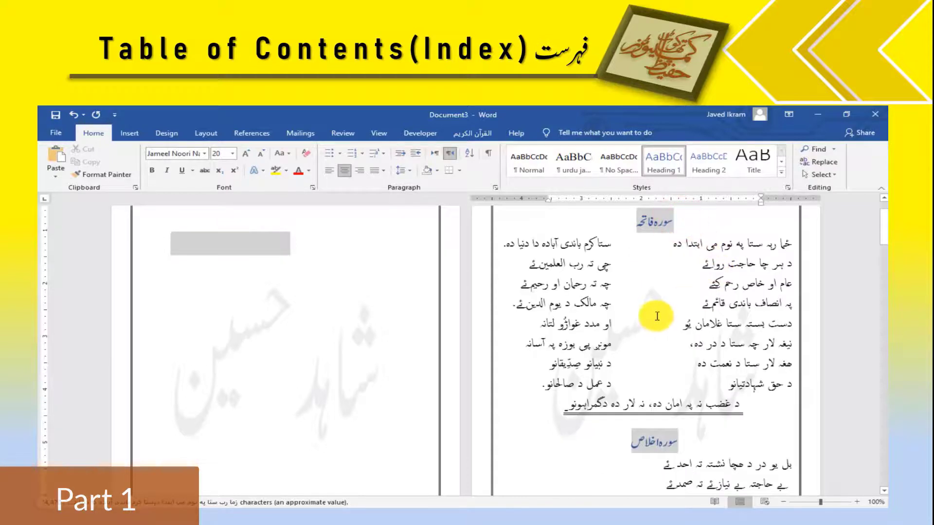
Insert the built-in Automatic Table 2 table of contents on the blank first page.
{"action": "scroll", "coordinate": [655, 322], "scroll_direction": "up", "scroll_amount": 2}
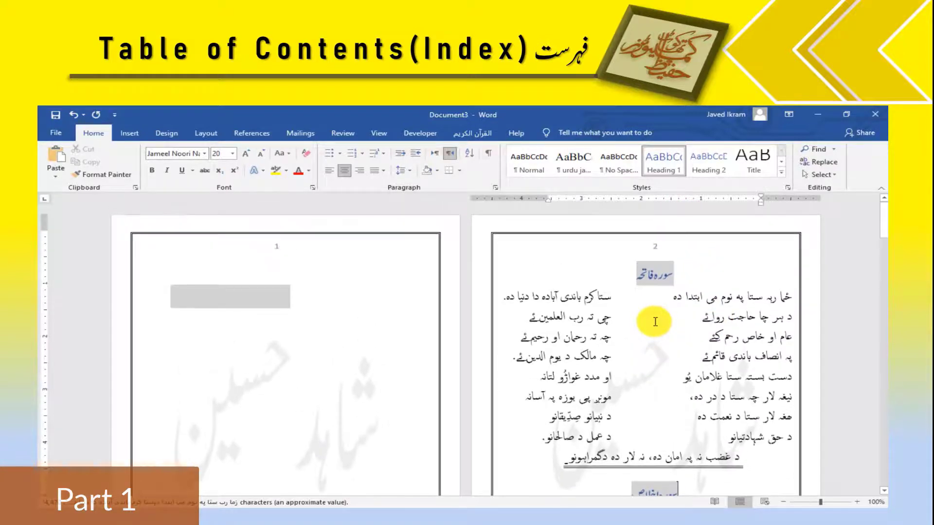
{"action": "left_click", "coordinate": [280, 322]}
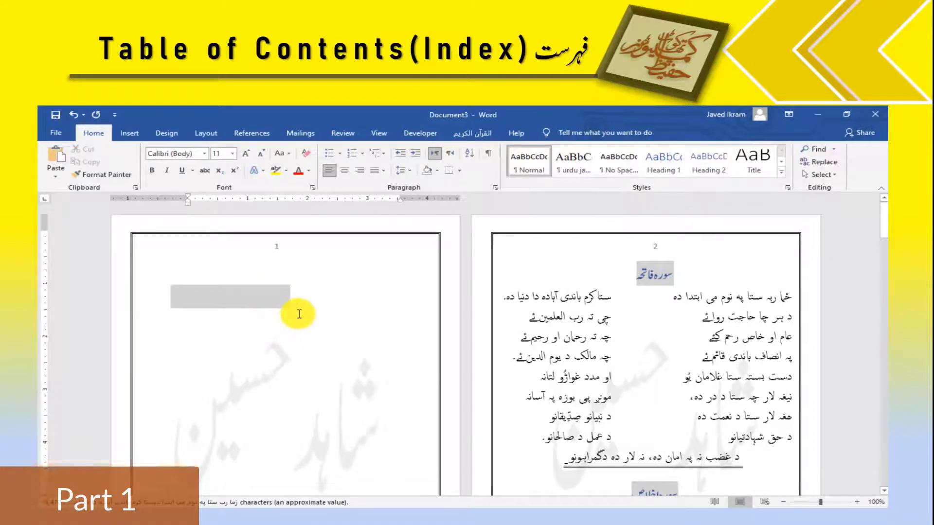
{"action": "left_click", "coordinate": [343, 134]}
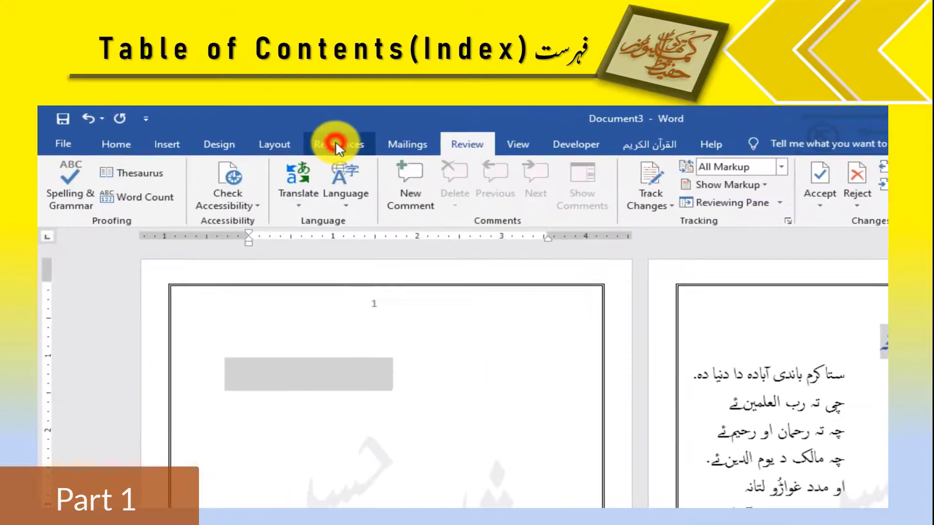
{"action": "left_click", "coordinate": [336, 144]}
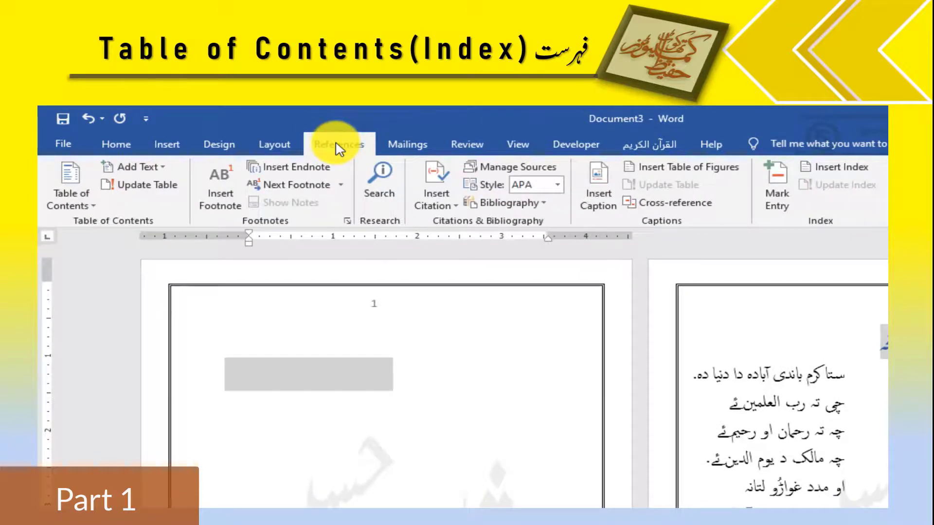
{"action": "left_click", "coordinate": [95, 213]}
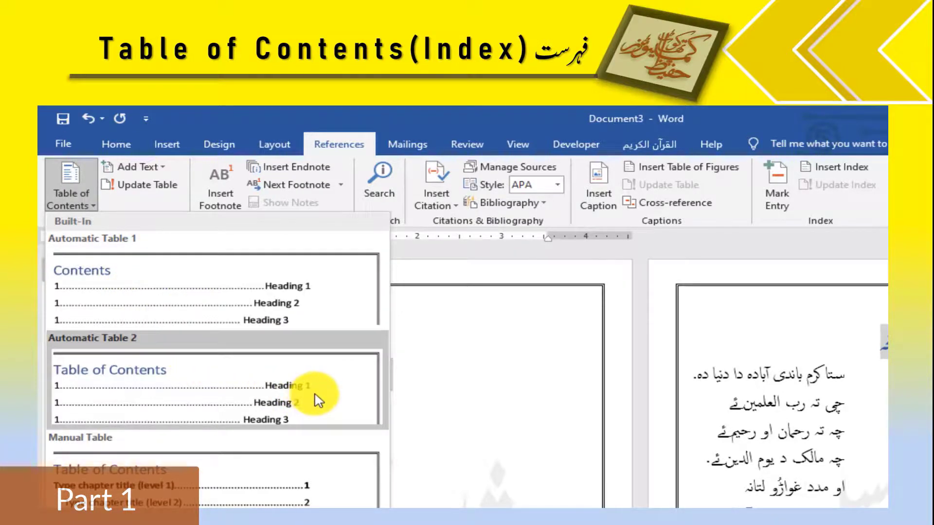
{"action": "left_click", "coordinate": [278, 402]}
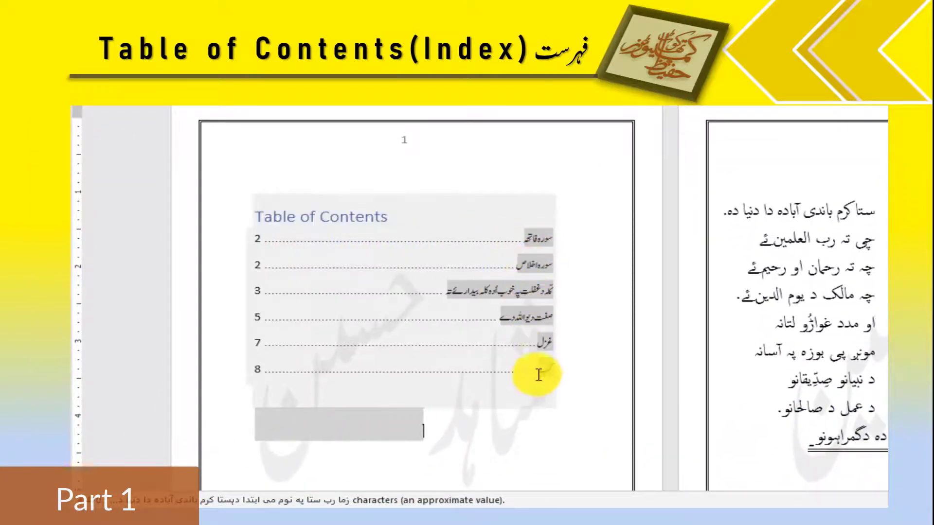
Replace the table of contents title with فہرست.
{"action": "left_click", "coordinate": [360, 215]}
{"action": "double_click", "coordinate": [361, 216]}
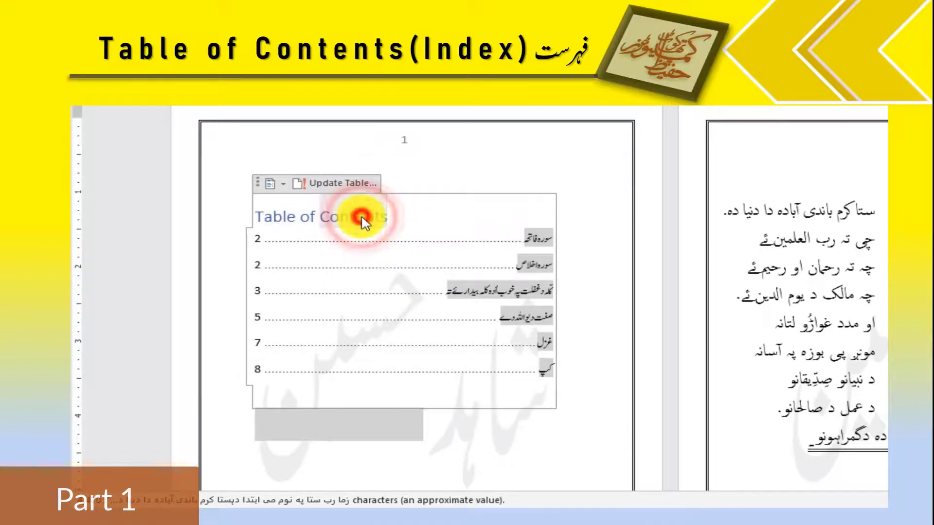
{"action": "triple_click", "coordinate": [362, 218]}
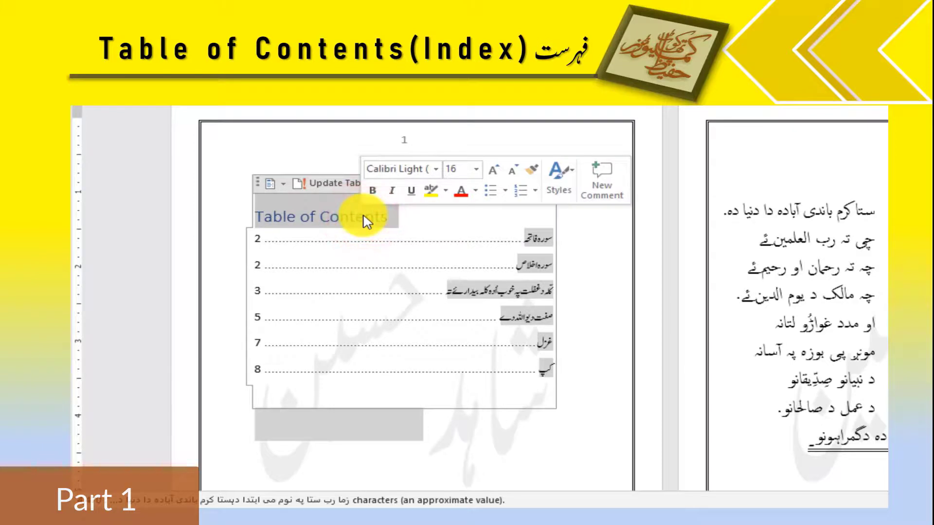
{"action": "type", "text": "فہرست"}
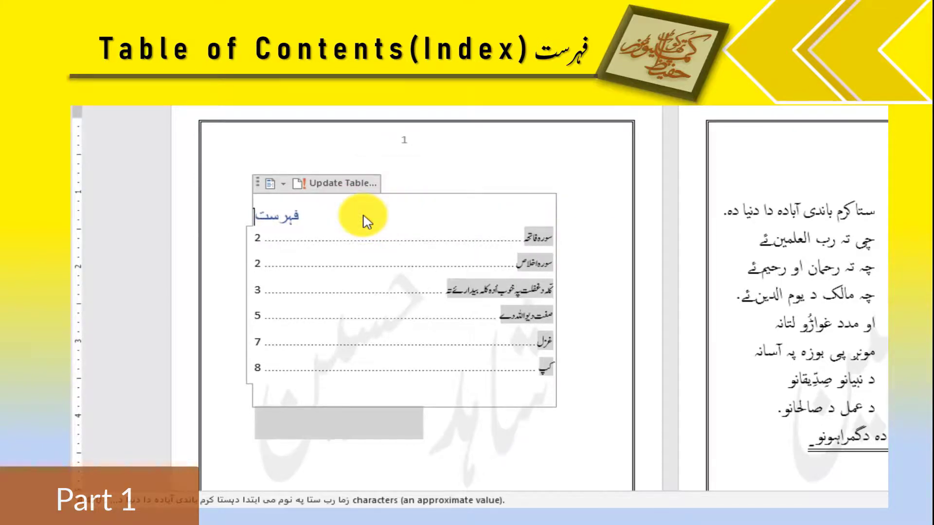
Format the فہرست title in Jameel Noori Nastaleeq at size 20 with right-to-left text direction.
{"action": "left_click_drag", "start_coordinate": [367, 222], "coordinate": [255, 234]}
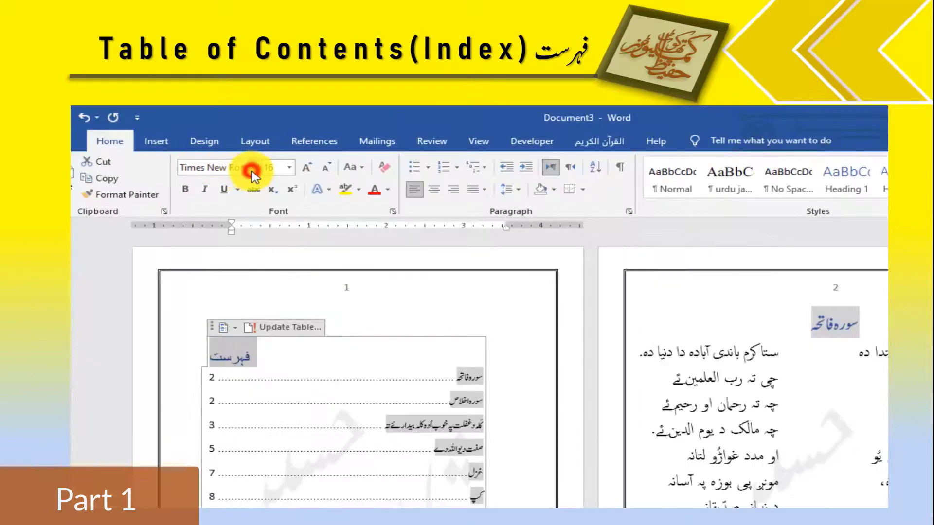
{"action": "left_click", "coordinate": [252, 171]}
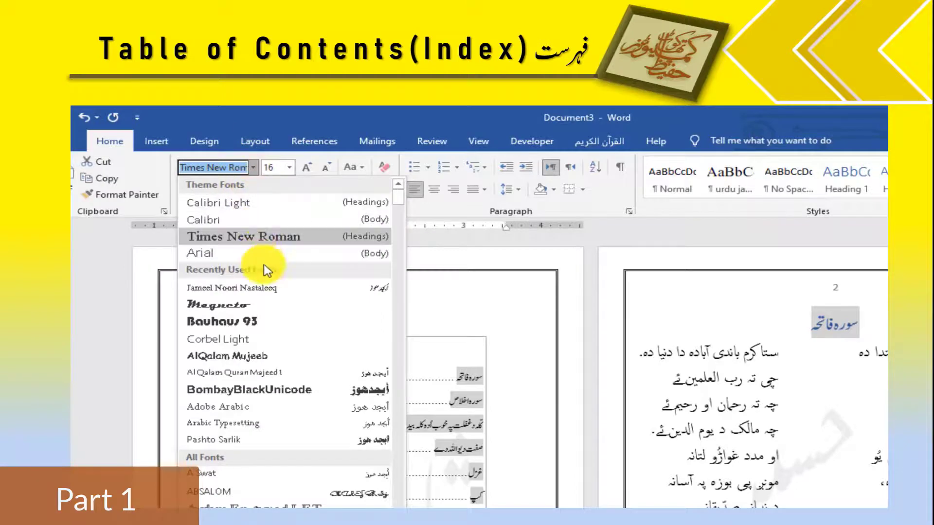
{"action": "left_click", "coordinate": [270, 288]}
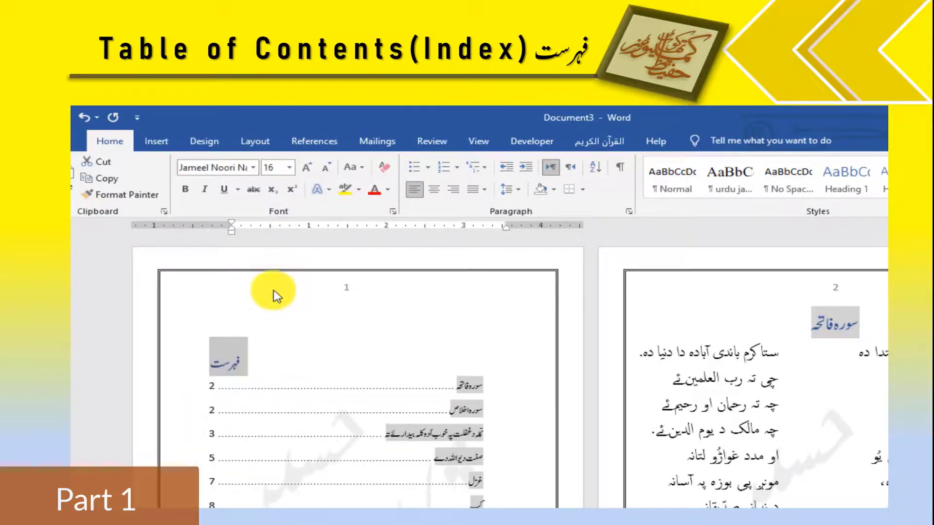
{"action": "left_click", "coordinate": [307, 168]}
{"action": "left_click", "coordinate": [306, 168]}
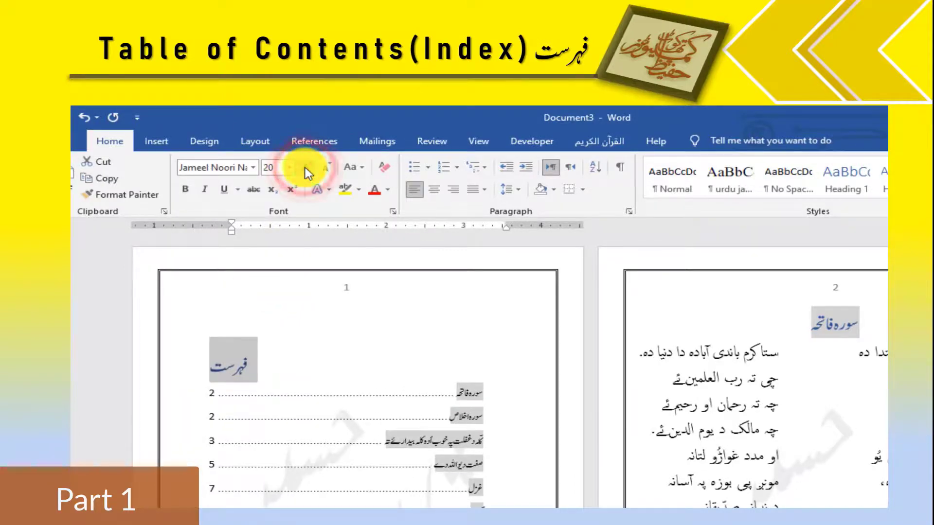
{"action": "left_click", "coordinate": [568, 168]}
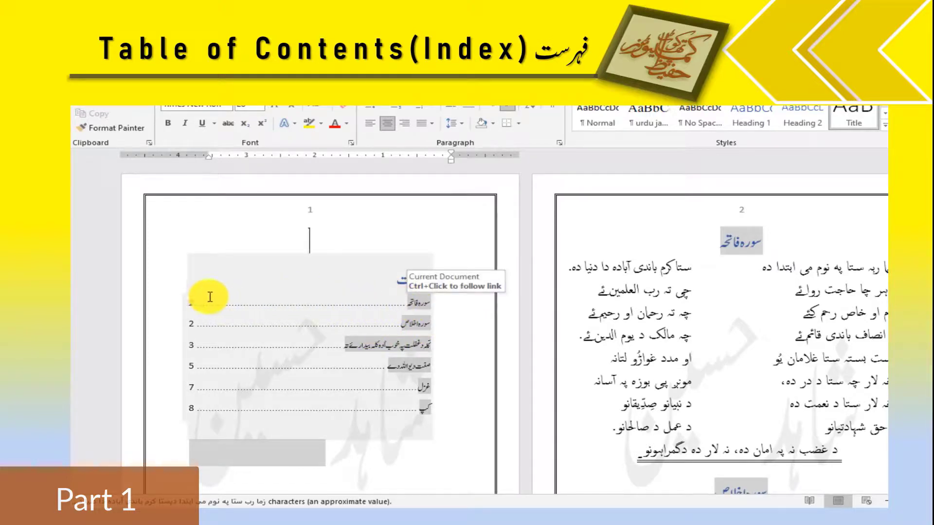
Follow the table of contents link for the غزل entry to its page.
{"action": "left_click", "coordinate": [184, 300]}
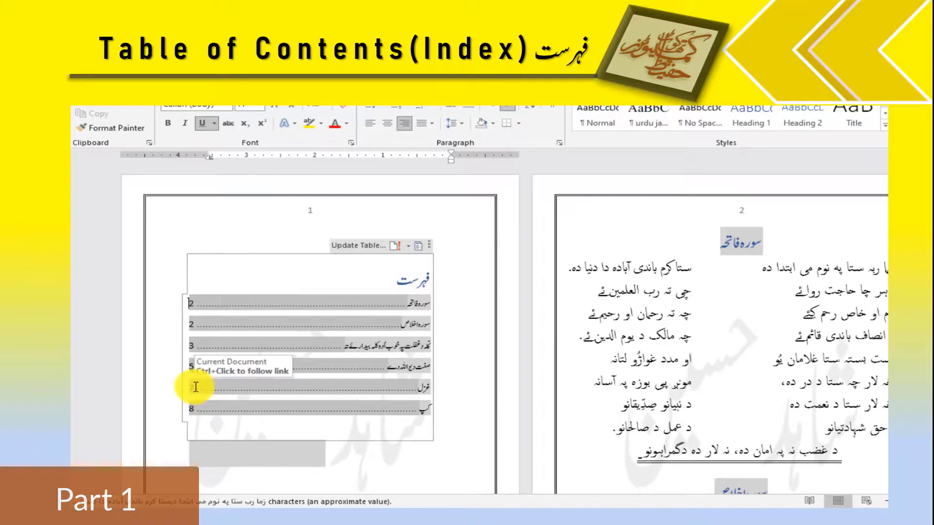
{"action": "key", "text": "ctrl"}
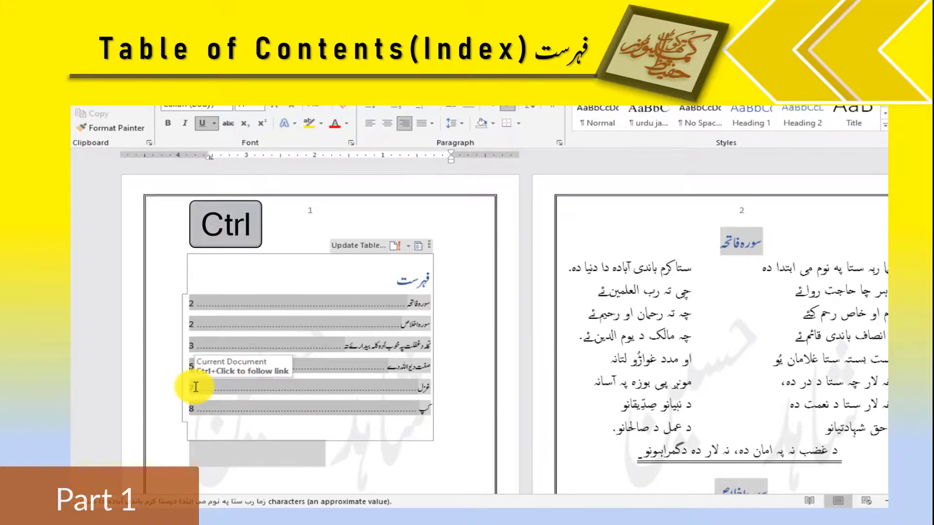
{"action": "left_click", "coordinate": [195, 386], "text": "ctrl"}
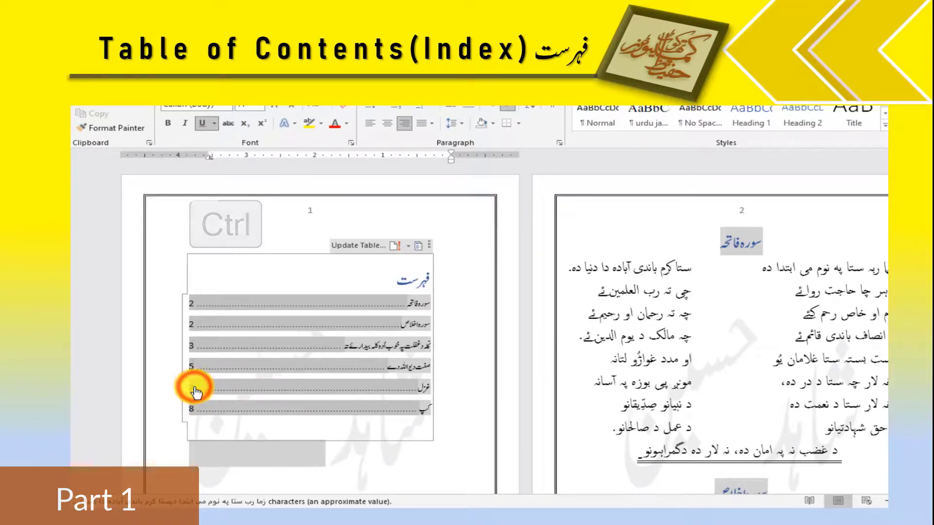